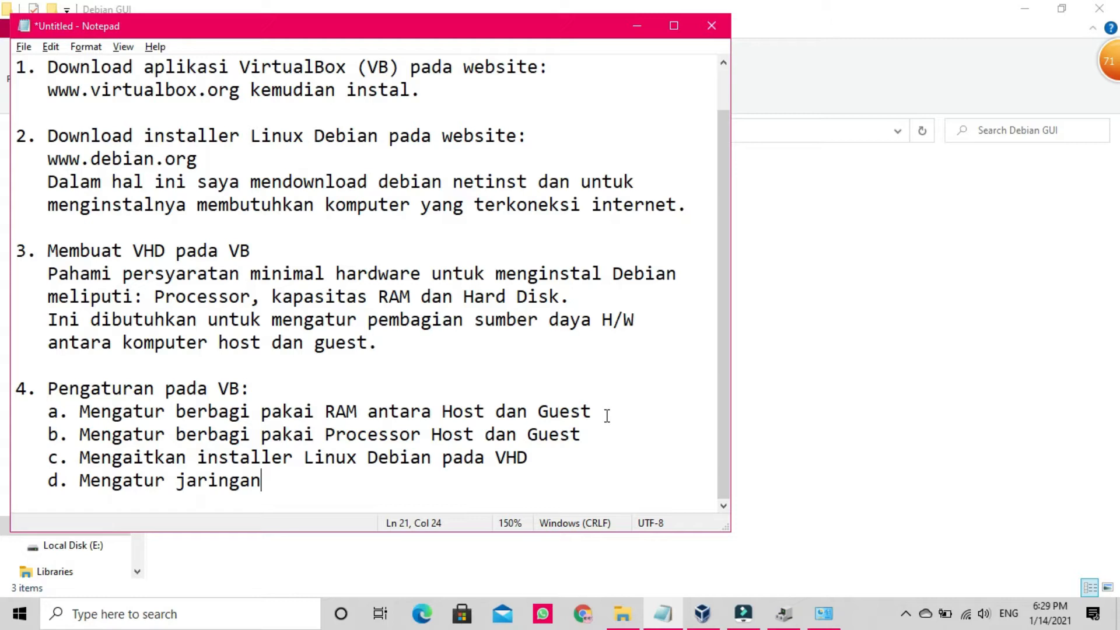
Step: Switch from the Notepad setup notes to the VirtualBox Manager window
left_click(704, 615)
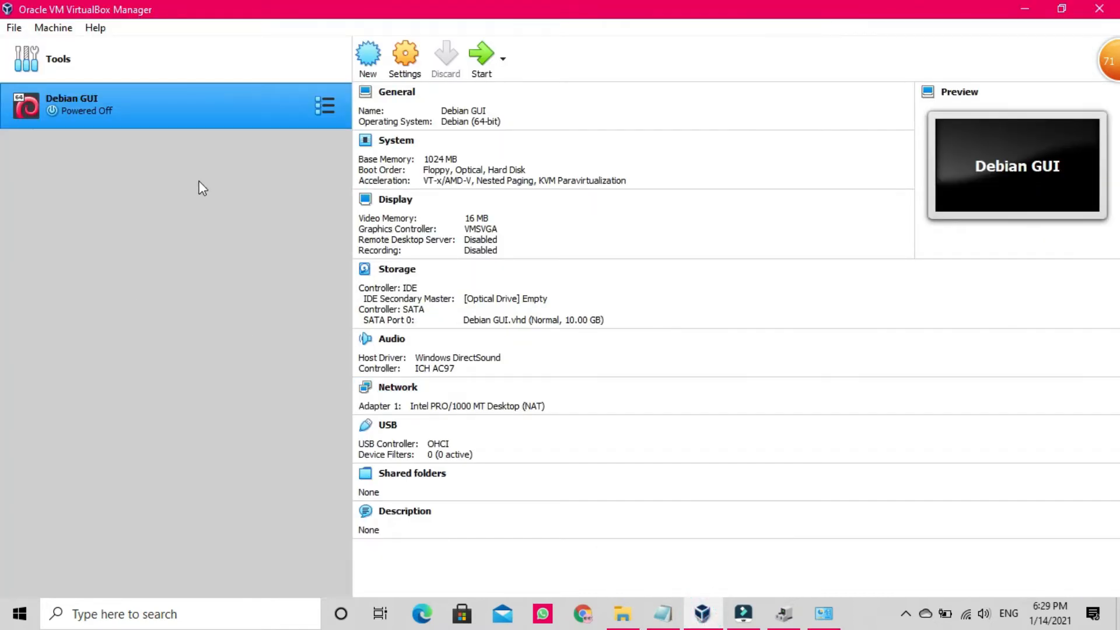
Step: Raise the Debian GUI machine's base memory from 1024 MB to 1536 MB in System settings
left_click(396, 143)
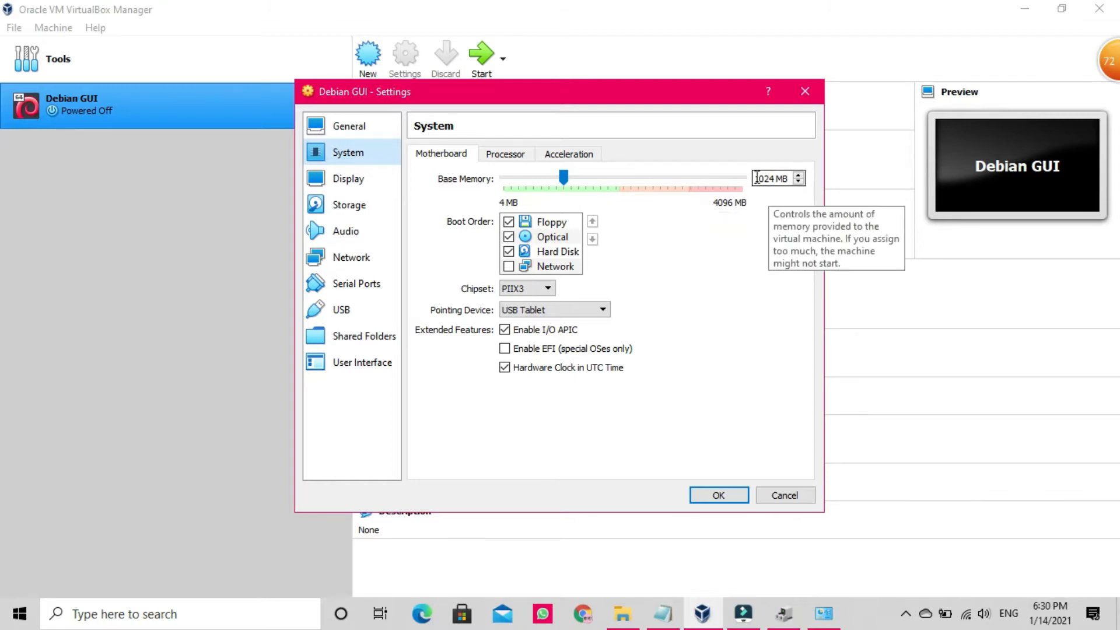
left_click(615, 180)
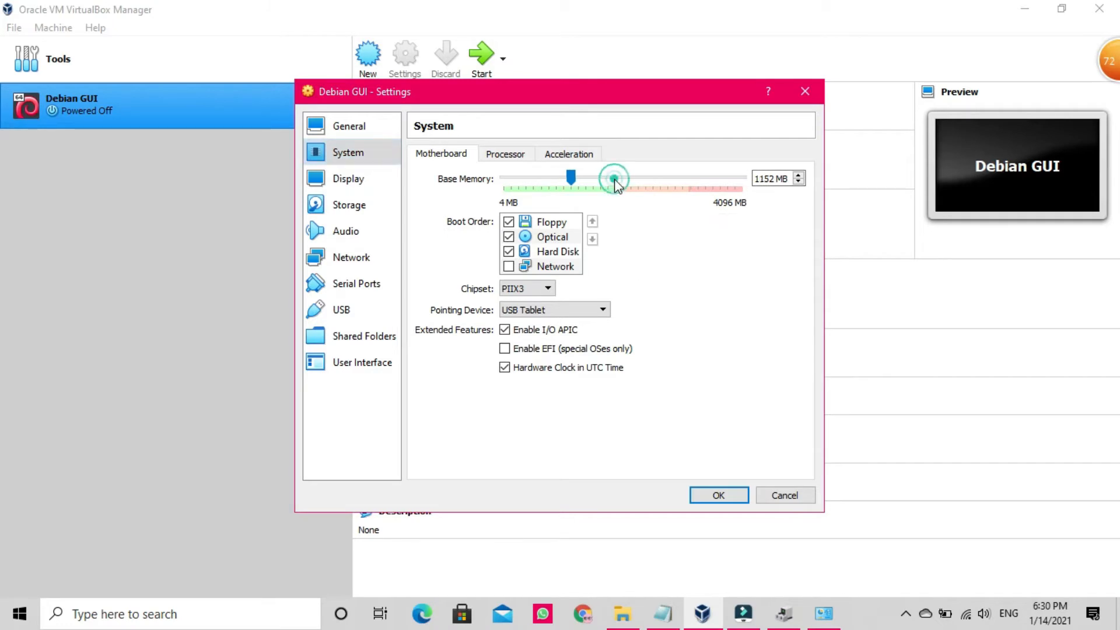
left_click(615, 180)
left_click(615, 181)
left_click(617, 182)
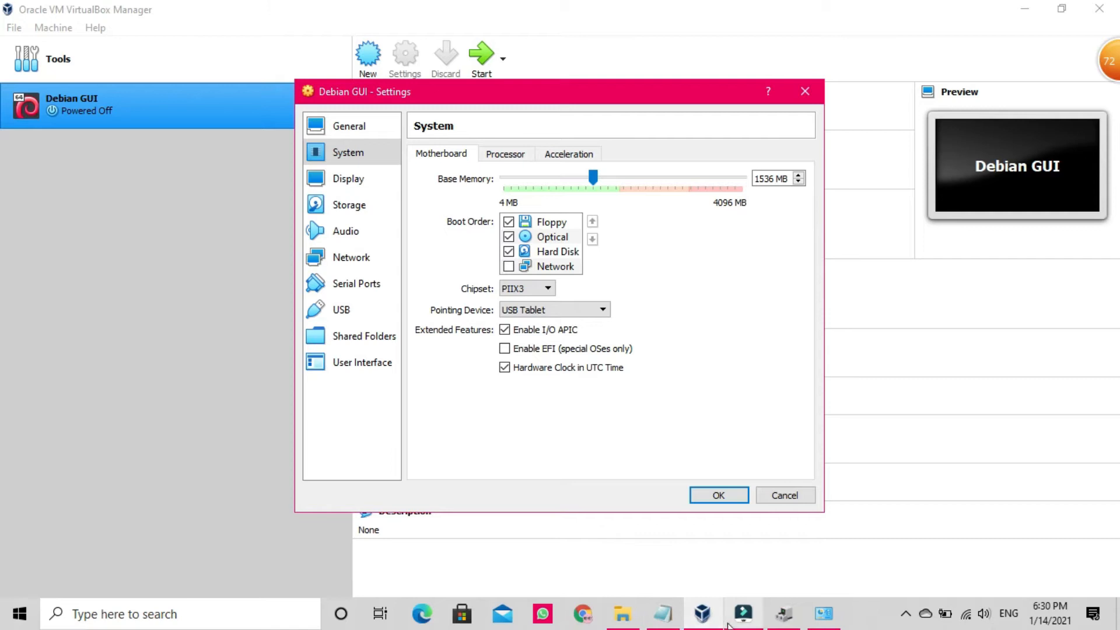
left_click(656, 622)
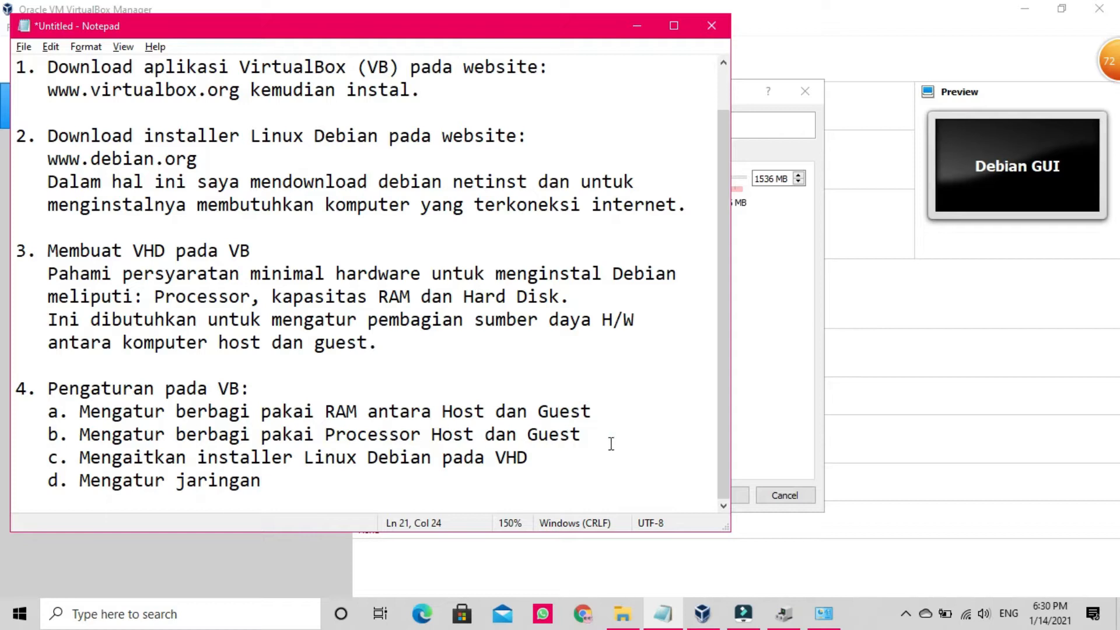
left_click(765, 384)
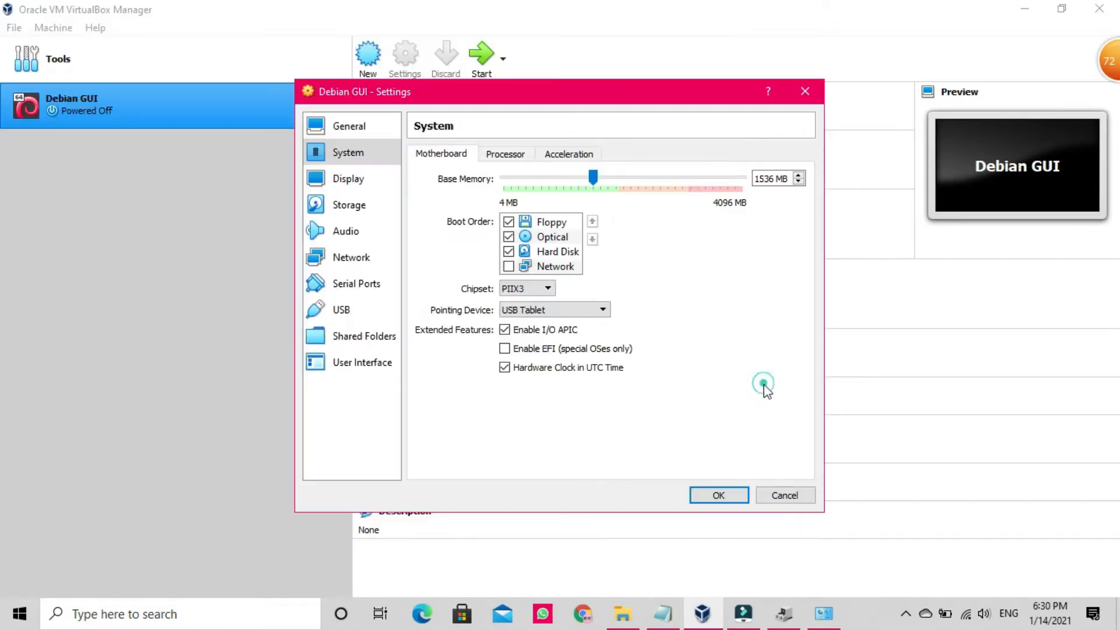
Step: Set the Debian GUI machine's Processor(s) to 2 CPUs, keeping the 100% execution cap
left_click(505, 155)
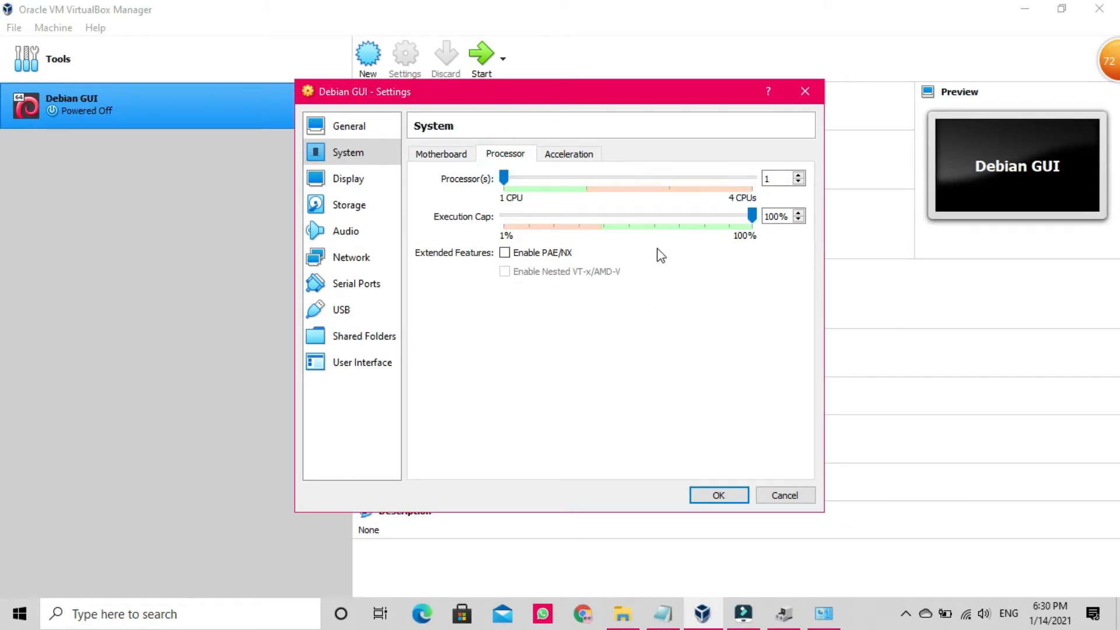
left_click(587, 181)
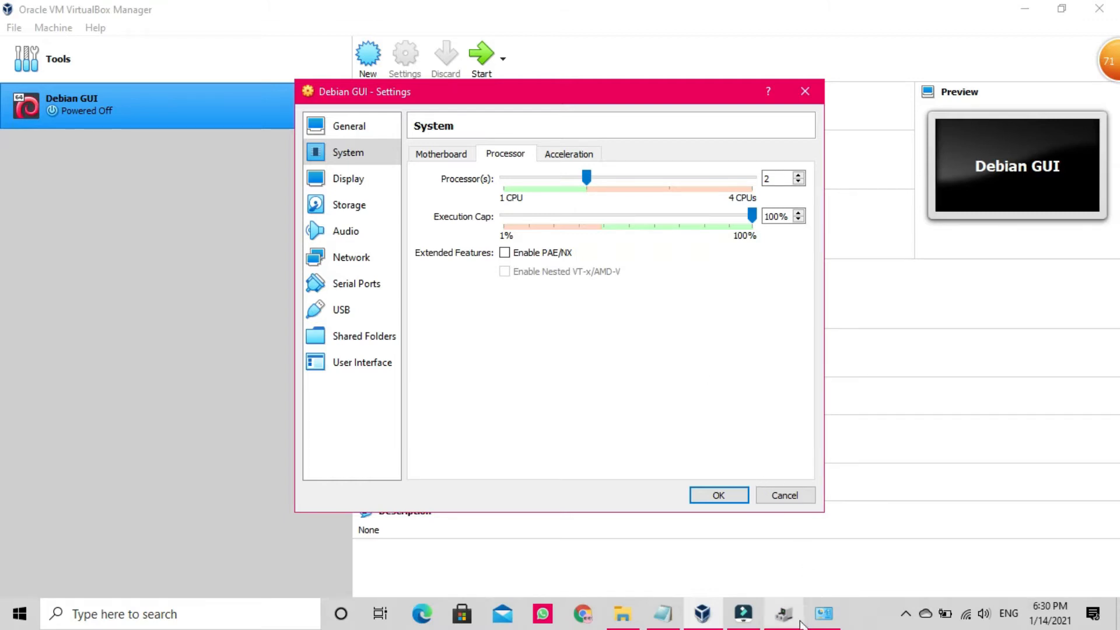
mouse_move(823, 625)
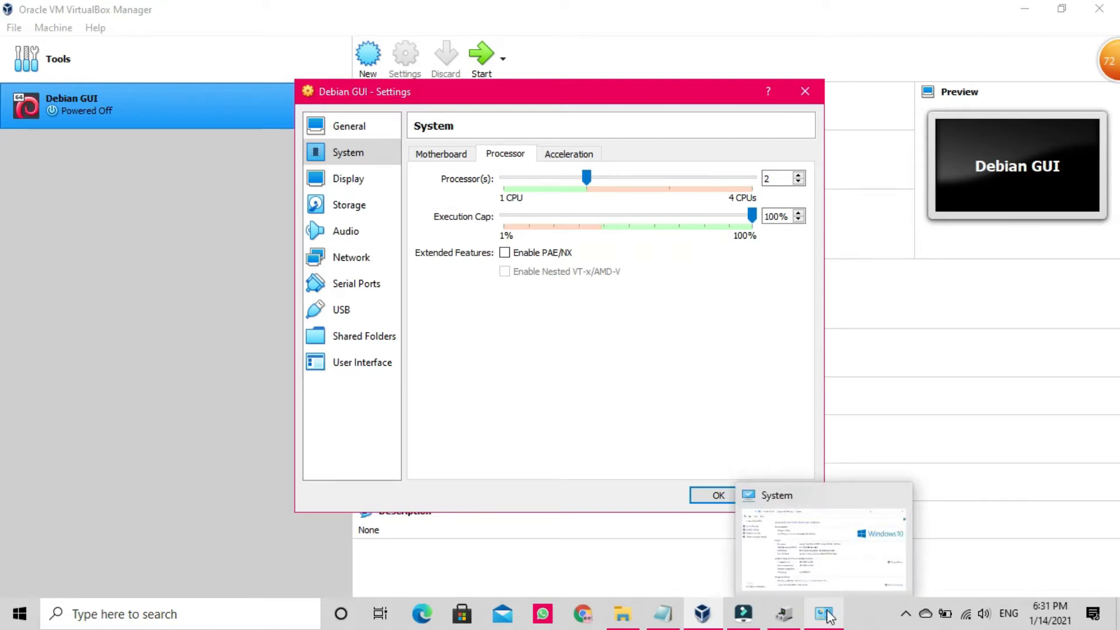
left_click(784, 614)
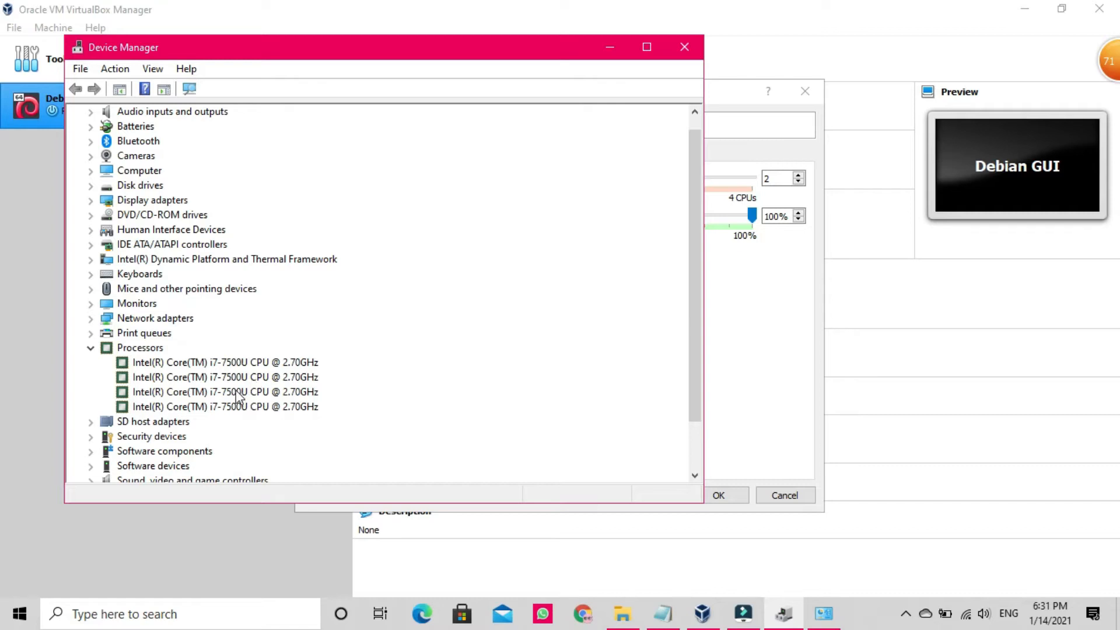
left_click(610, 52)
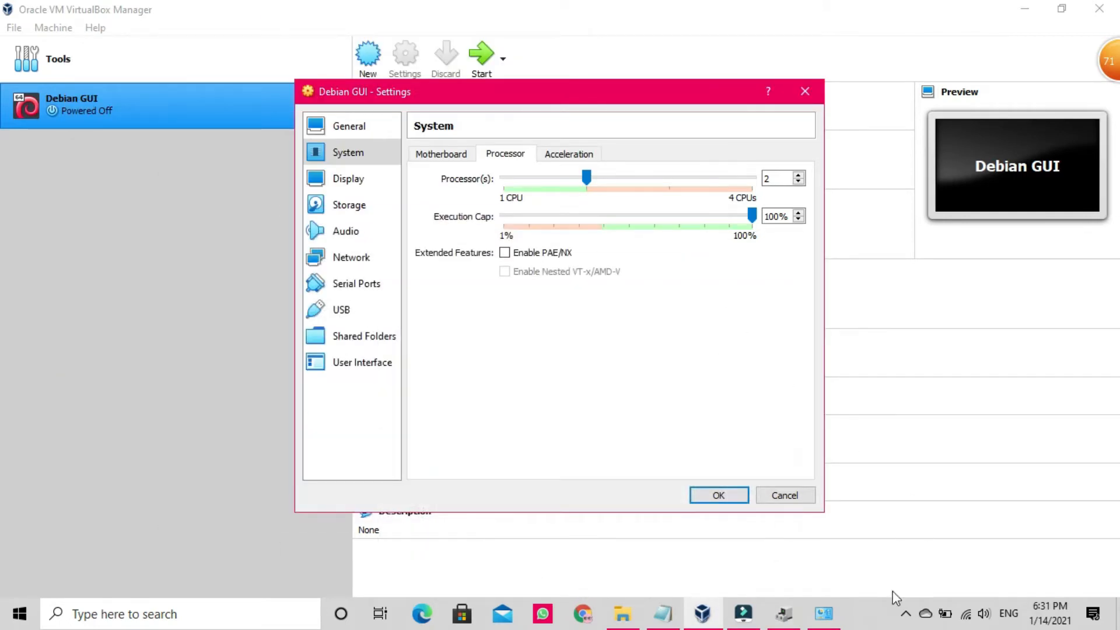
left_click(824, 620)
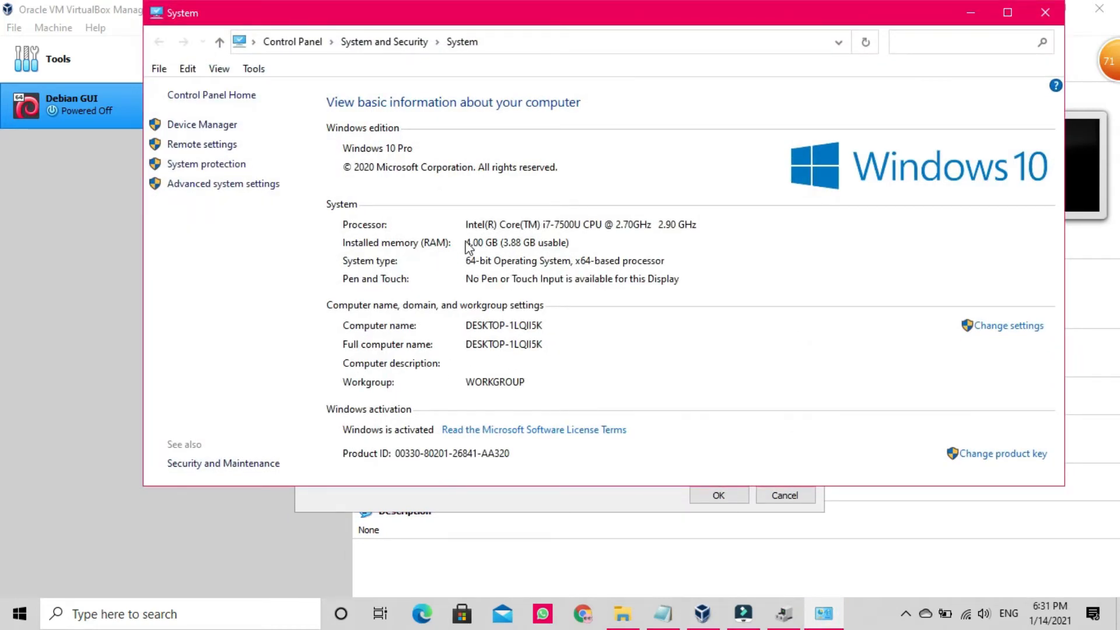
left_click(971, 12)
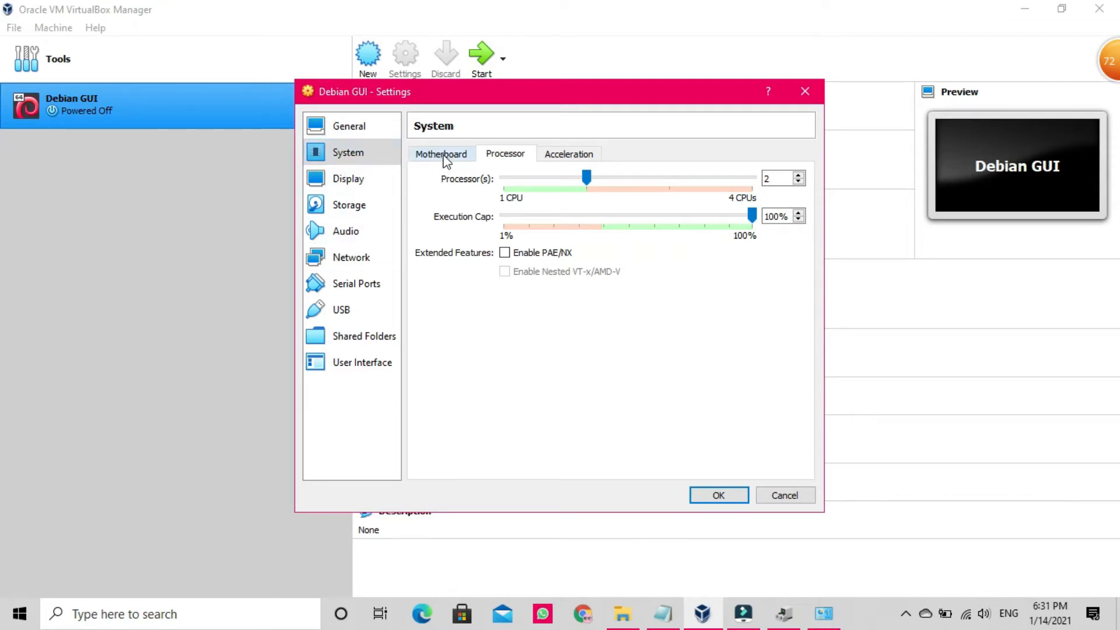
Step: Insert debian-10.7.0-amd64-netinst from Downloads into the Debian GUI machine's empty optical drive
left_click(352, 208)
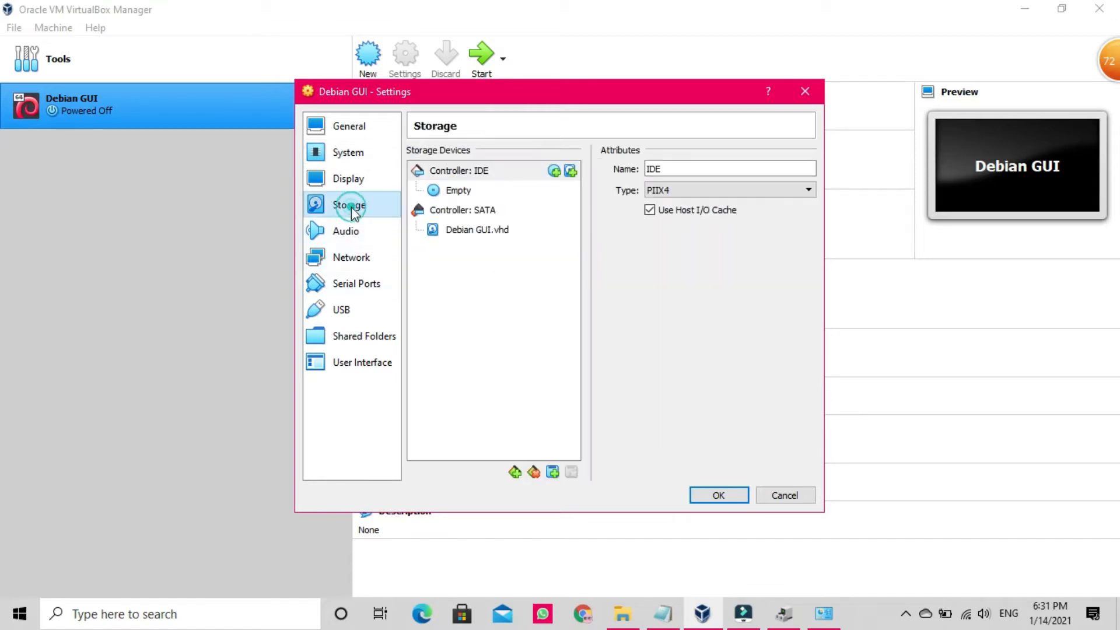
left_click(662, 616)
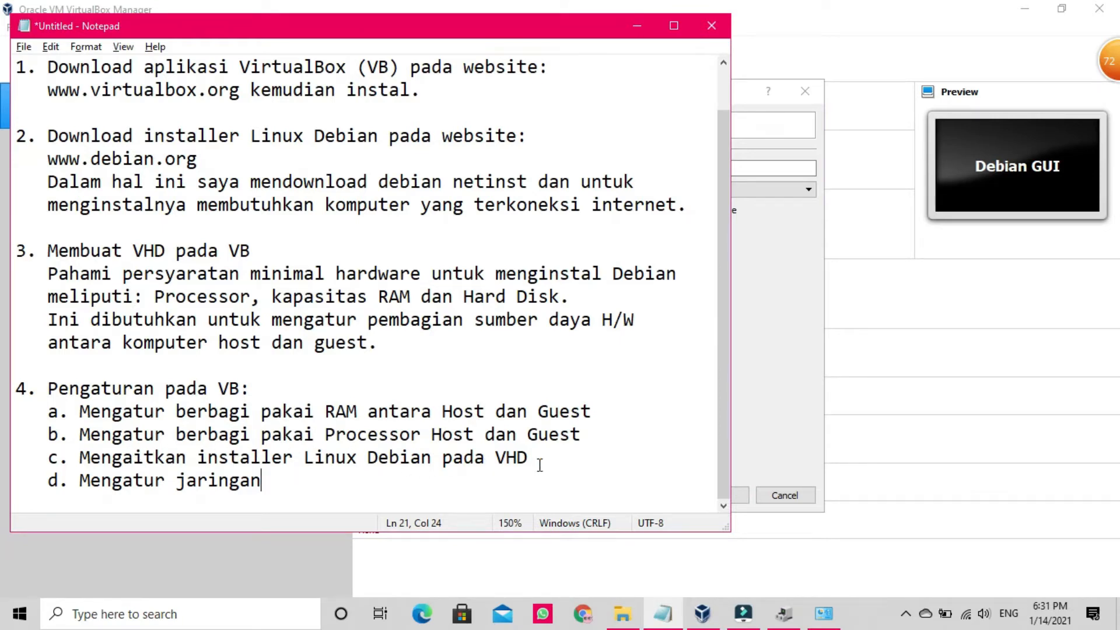
left_click(761, 418)
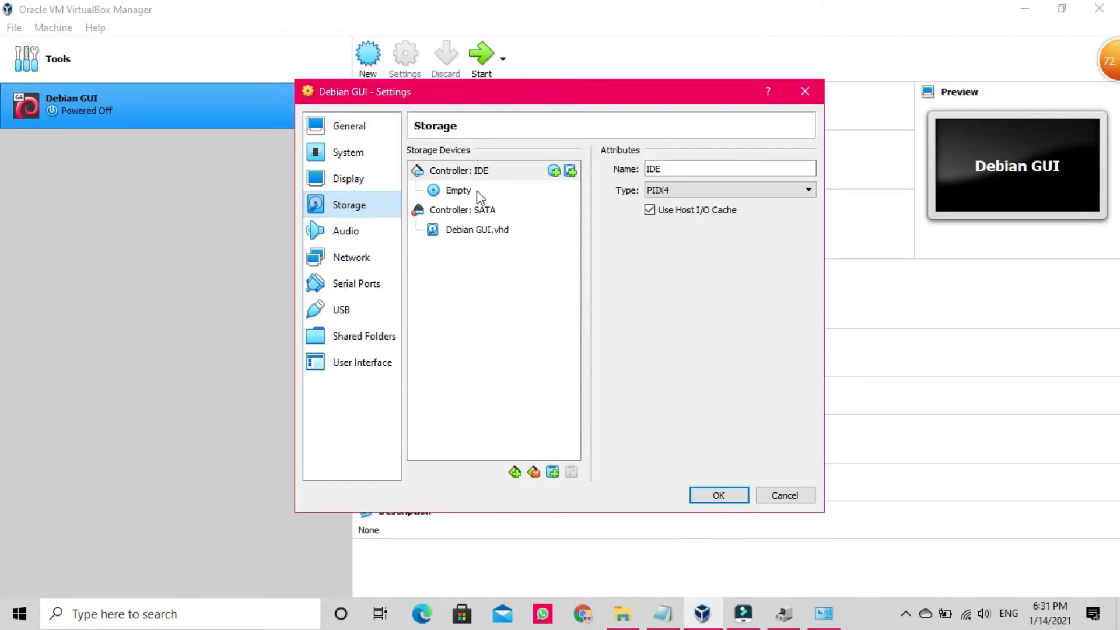
left_click(456, 193)
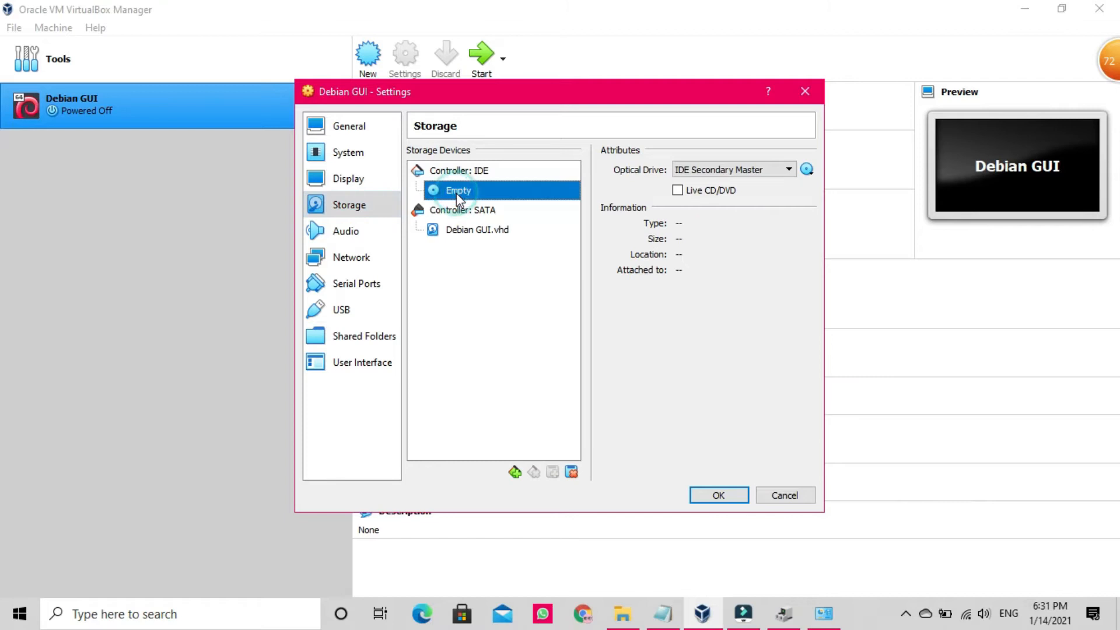
left_click(807, 169)
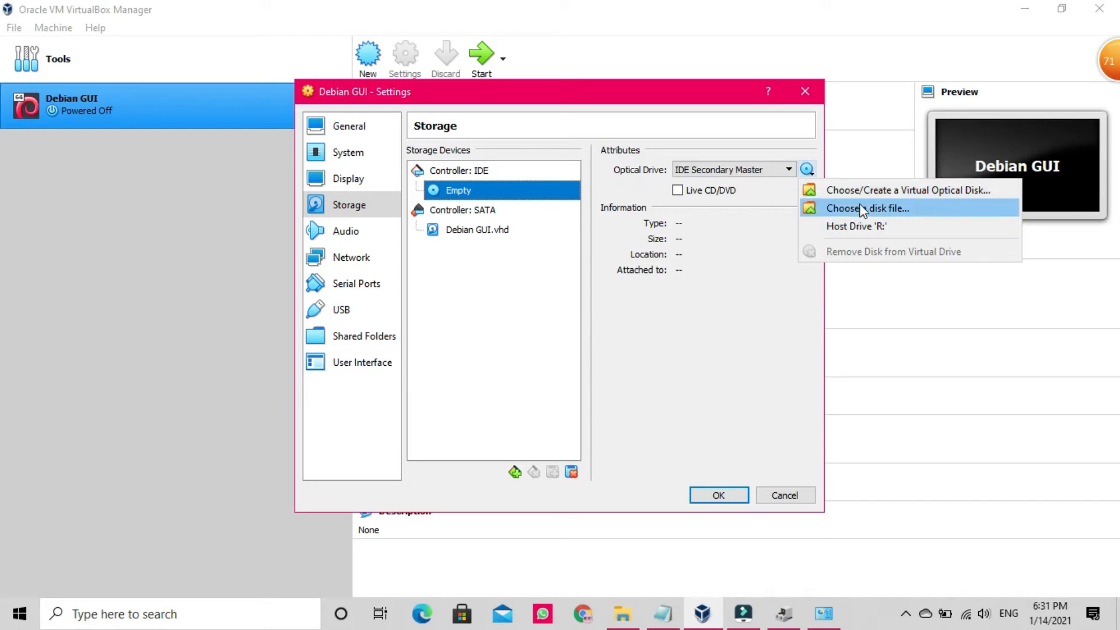
left_click(846, 211)
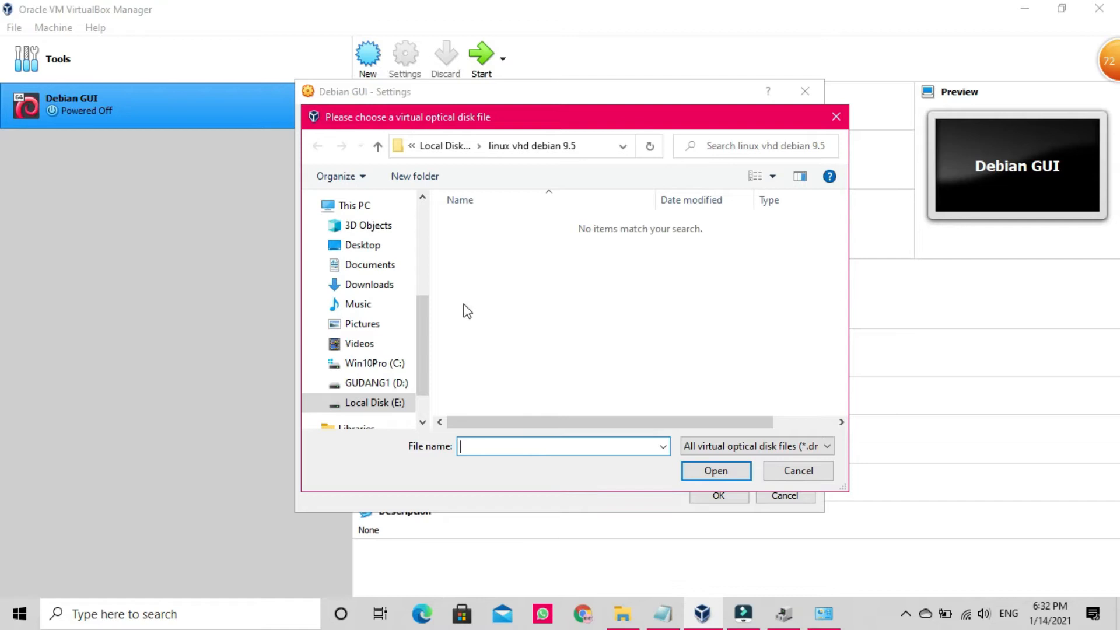
left_click(349, 285)
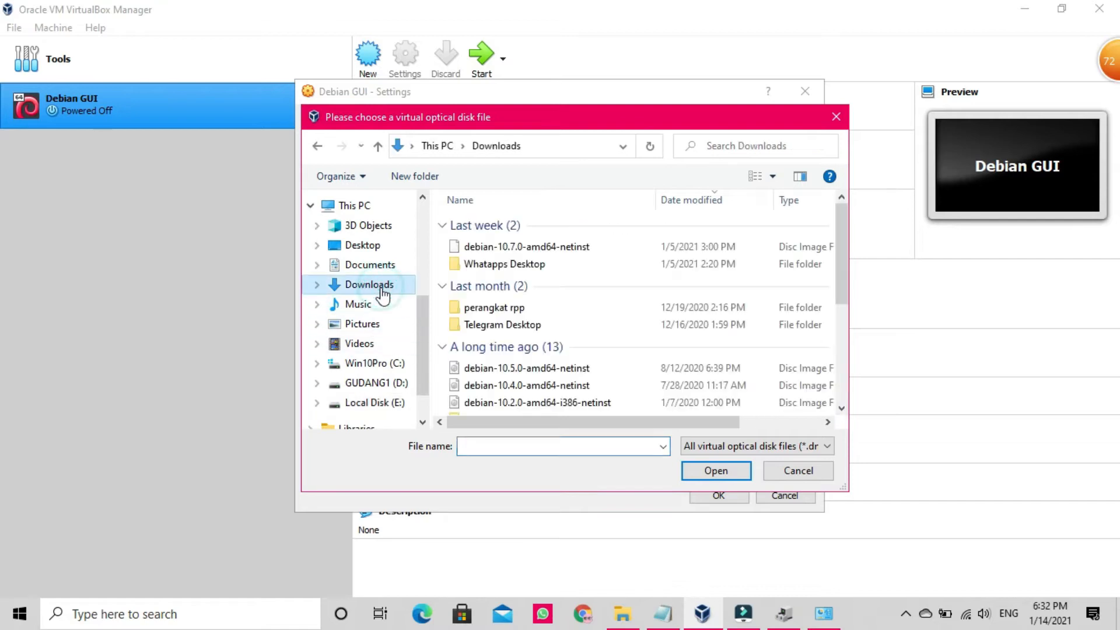
left_click(557, 248)
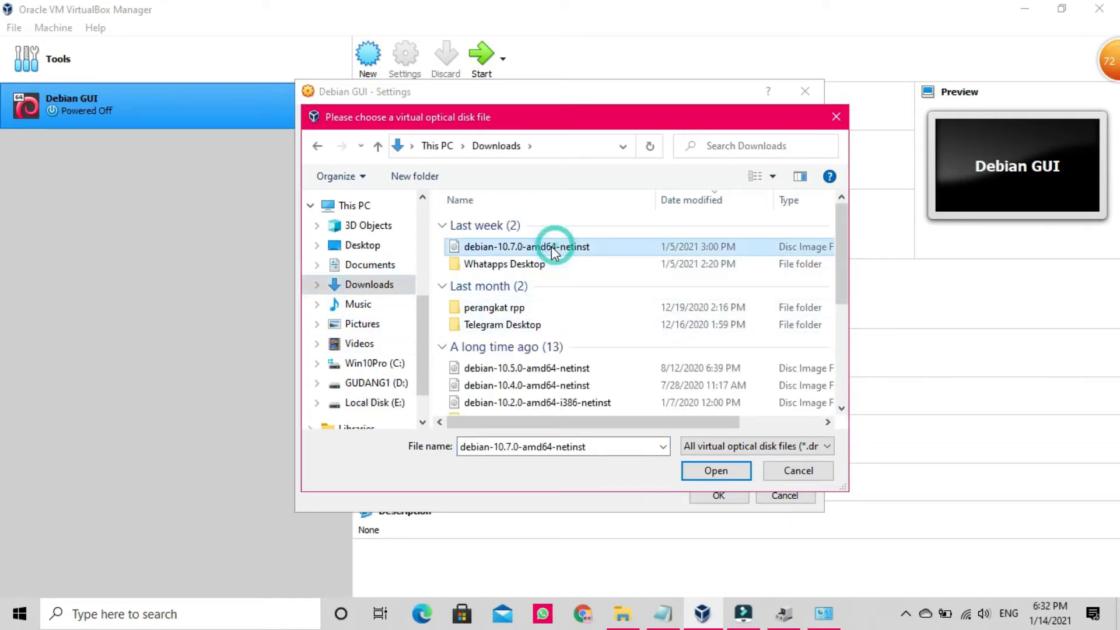
left_click(715, 471)
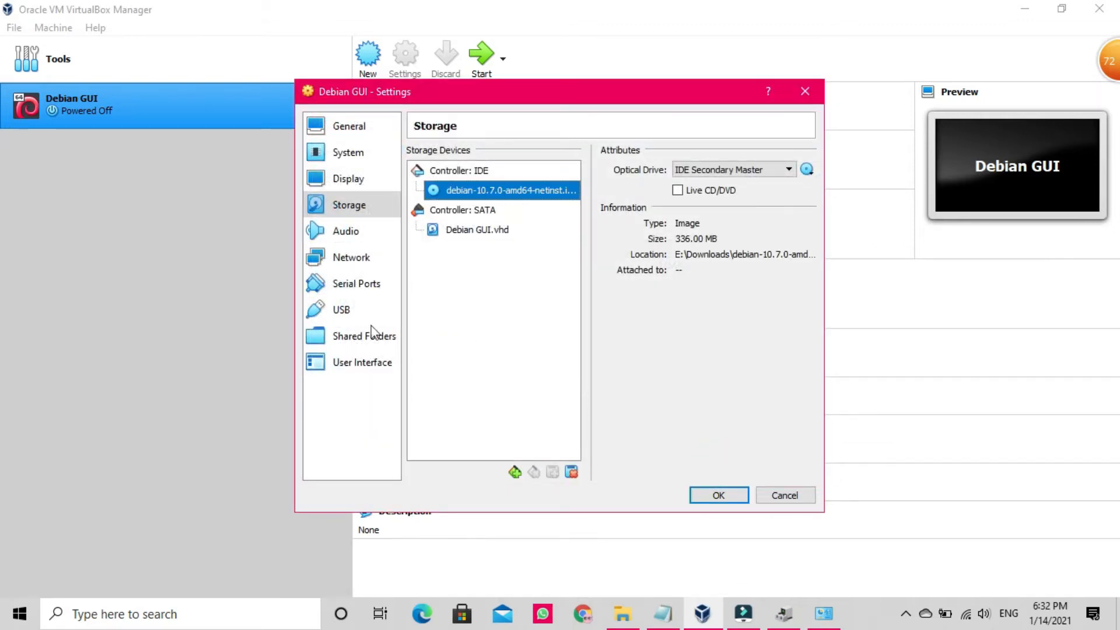
Step: Leave network Adapter 1 on NAT and save the Debian GUI machine's settings
left_click(353, 259)
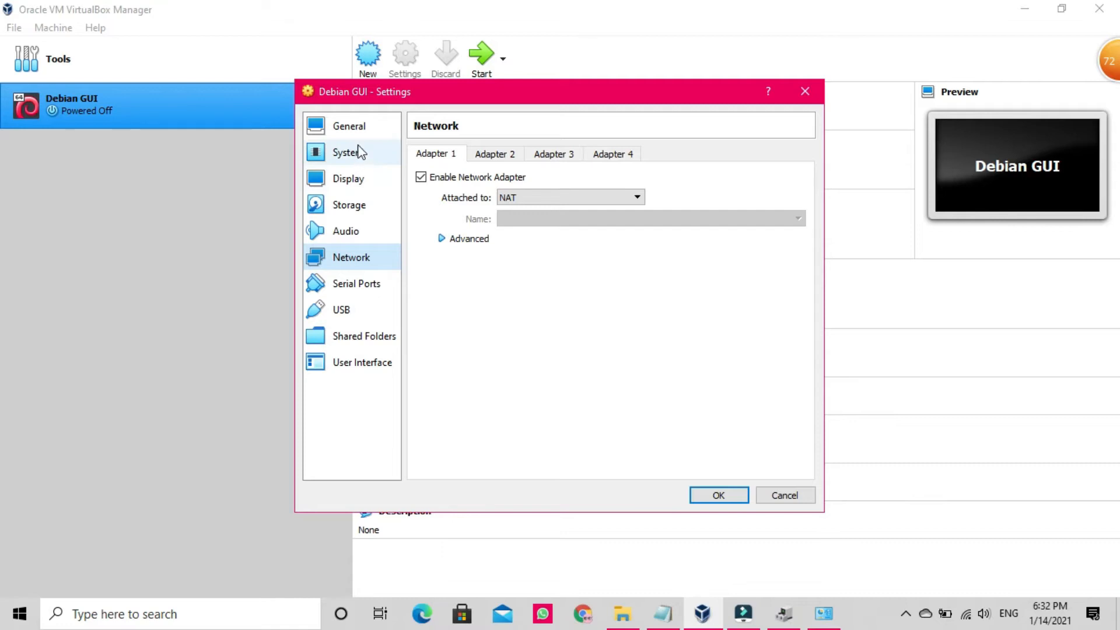
left_click(662, 613)
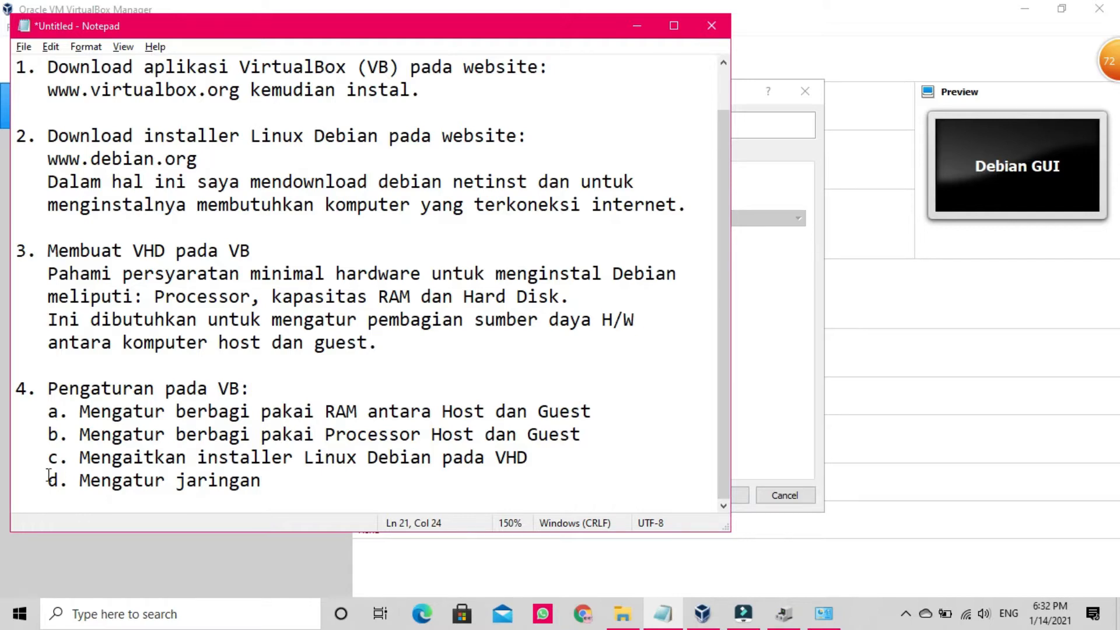
left_click(638, 26)
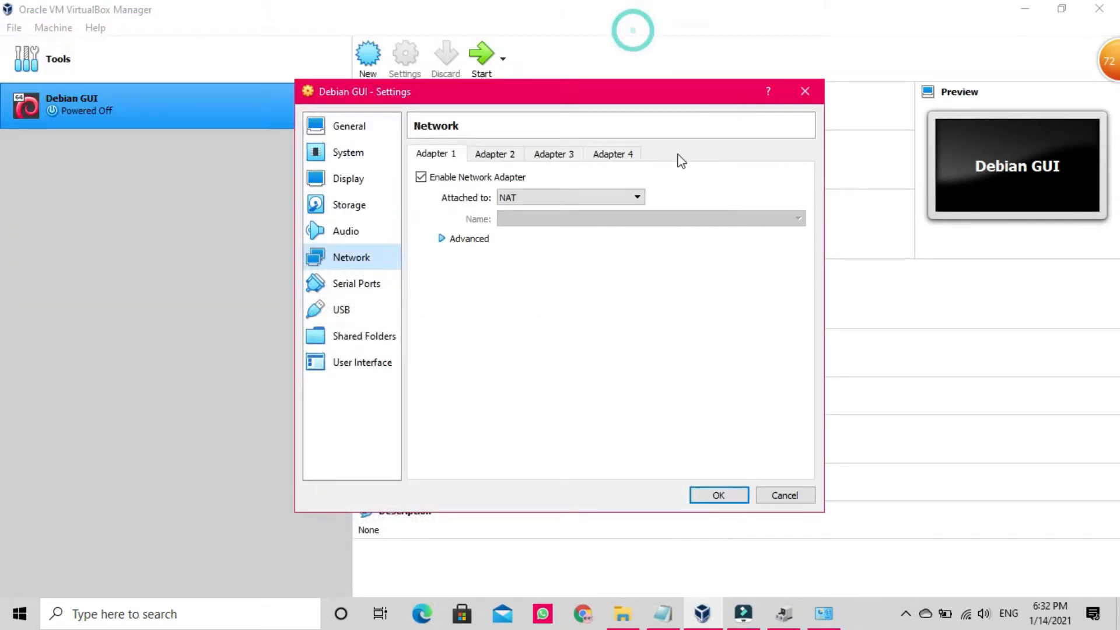
left_click(730, 497)
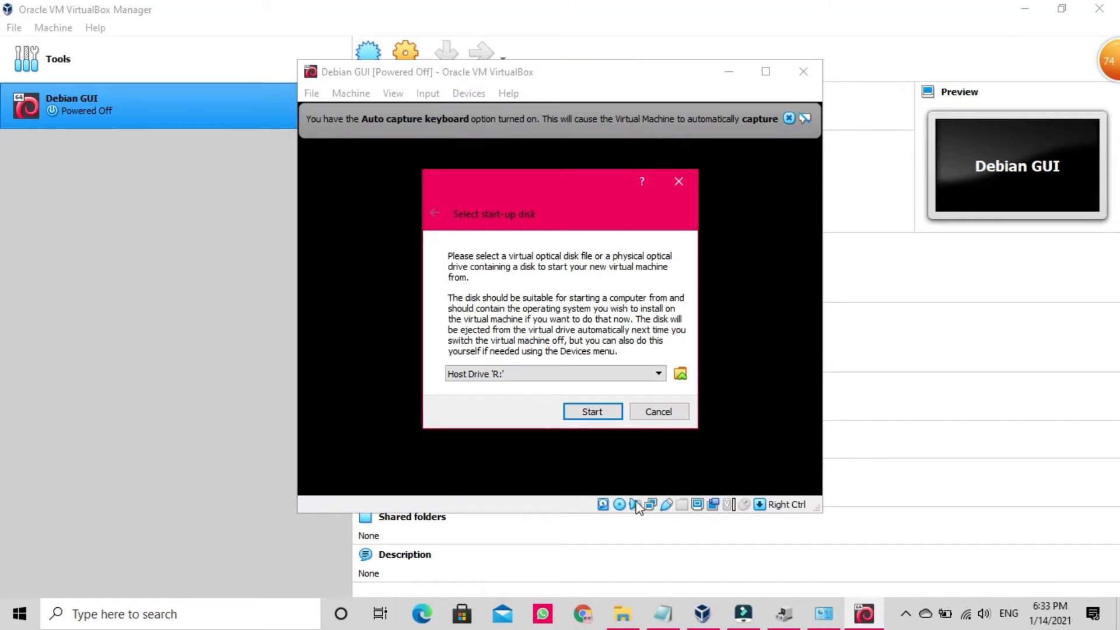
Step: Boot the VM from the installer disk and choose Graphical install from the Debian menu
left_click(593, 412)
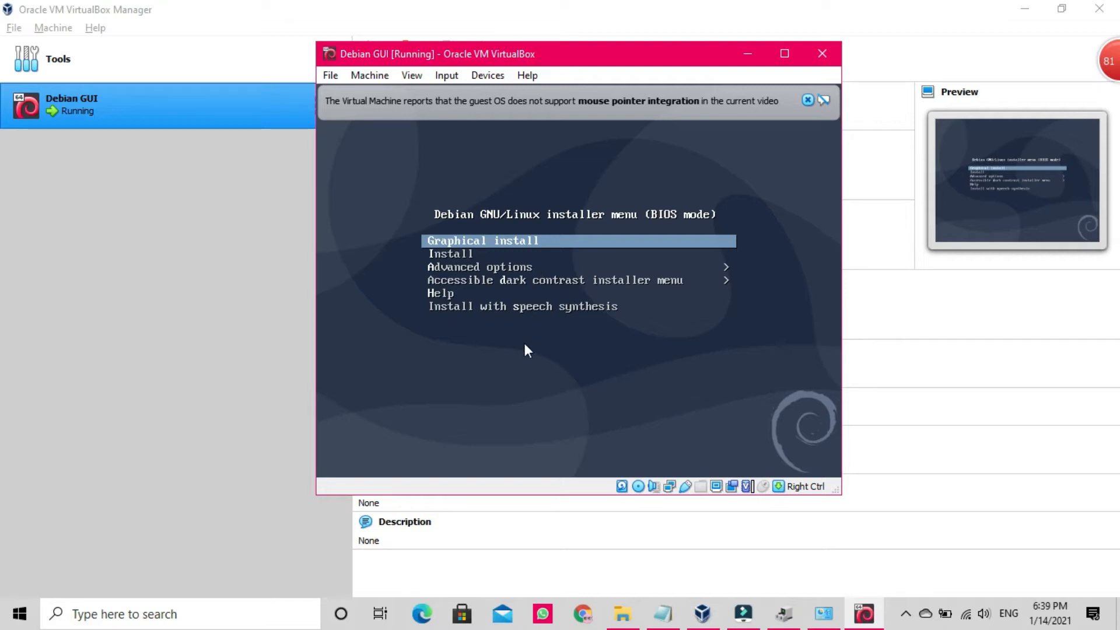
key("Down")
key("Up")
key("Return")
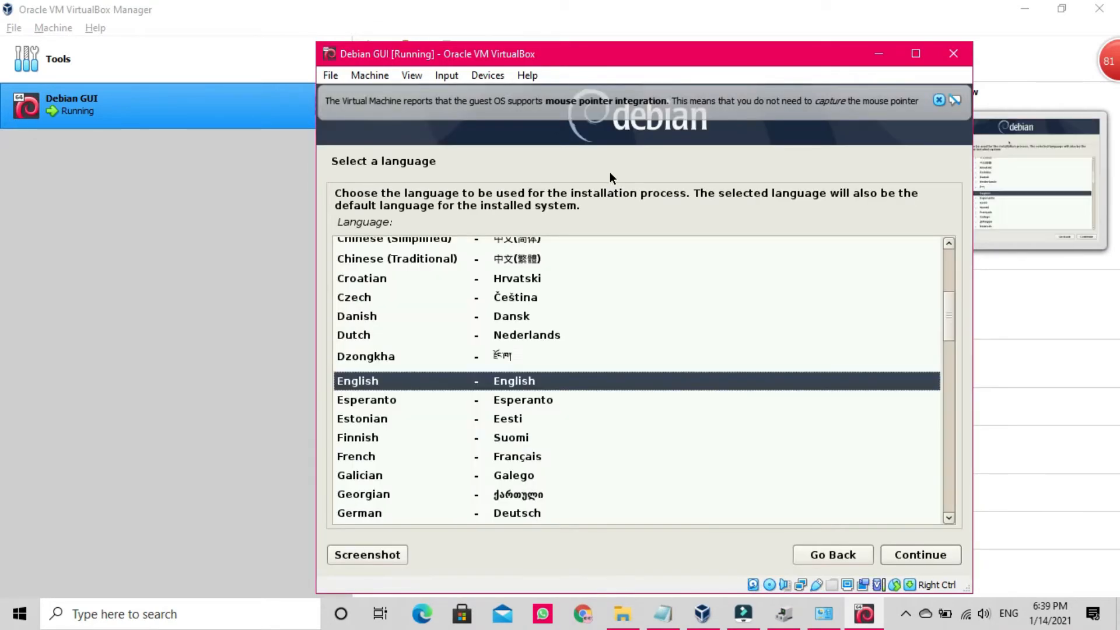
Step: Dismiss the integration notice and choose Indonesian as the installer language
left_click(939, 100)
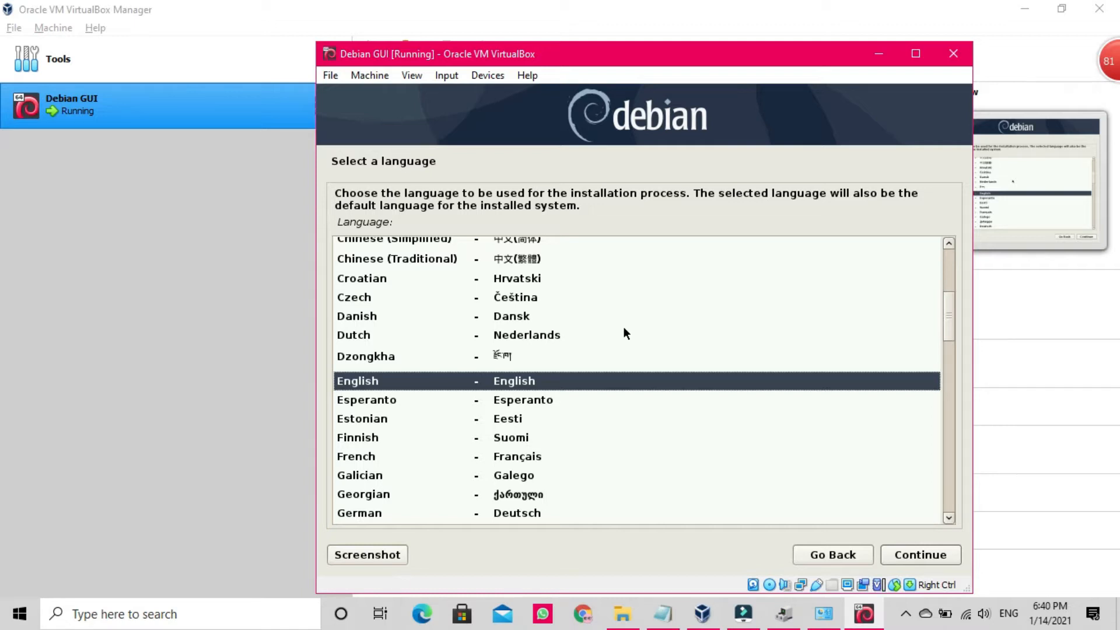
type("i")
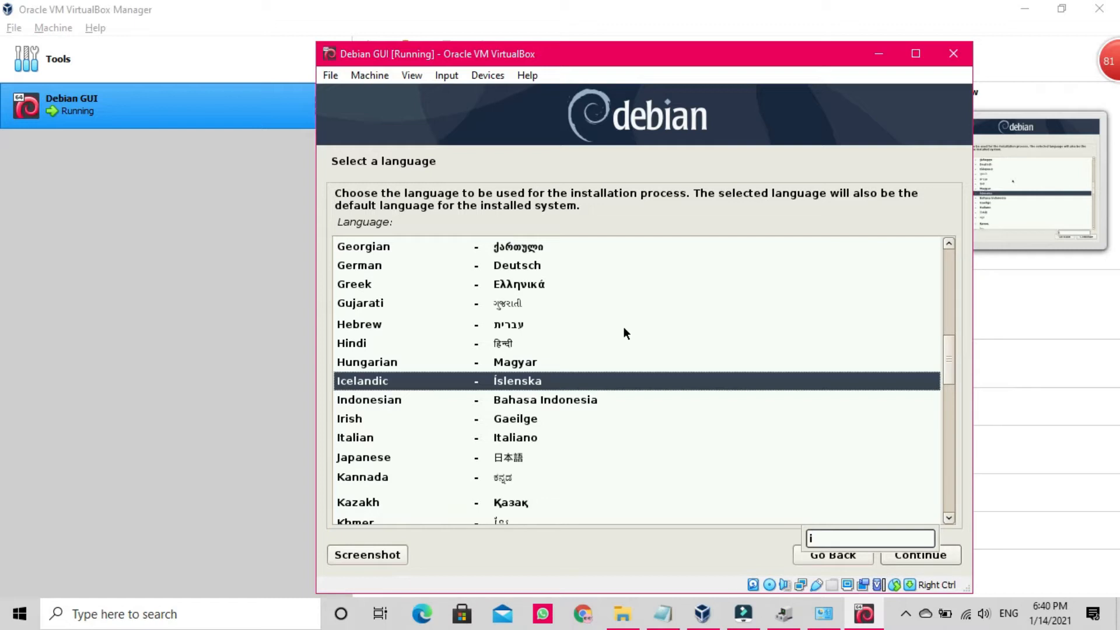
key("Down")
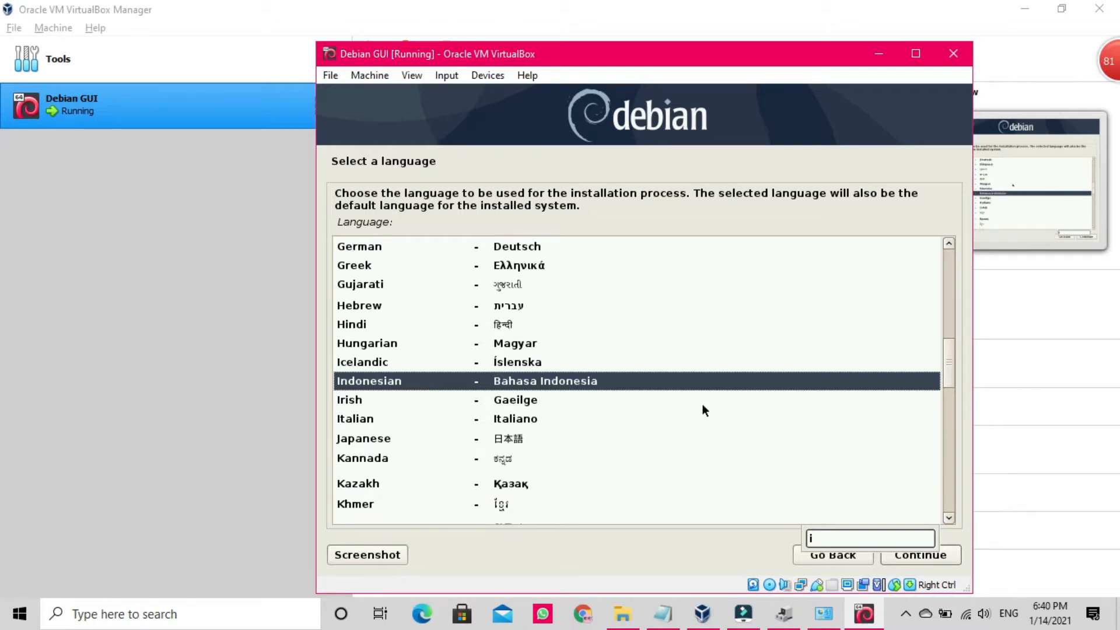
key("Up")
left_click(534, 381)
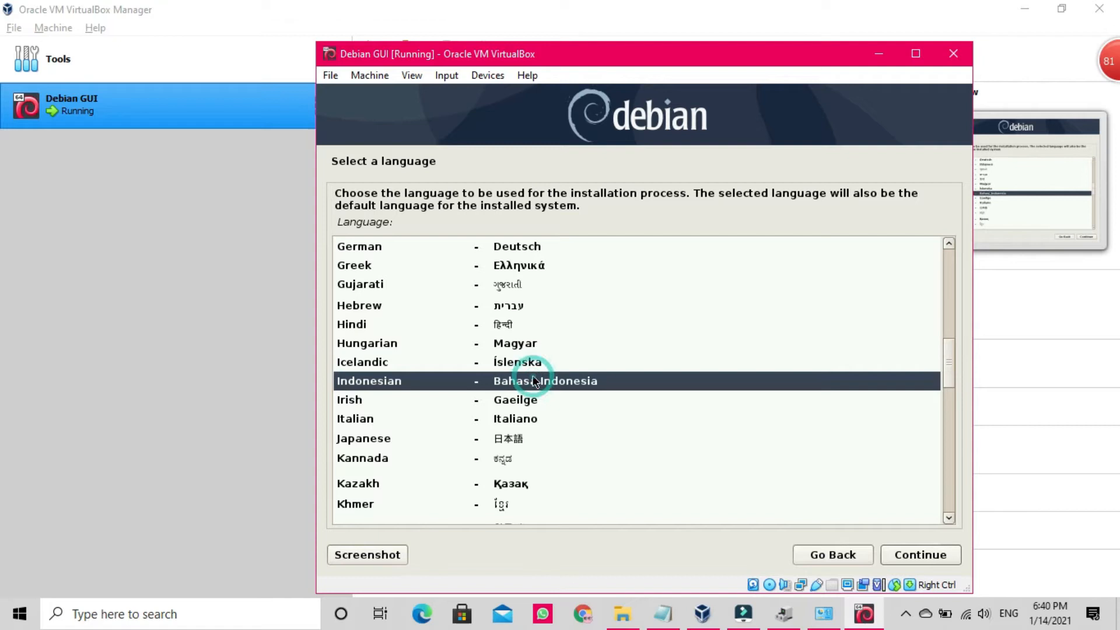
left_click(933, 559)
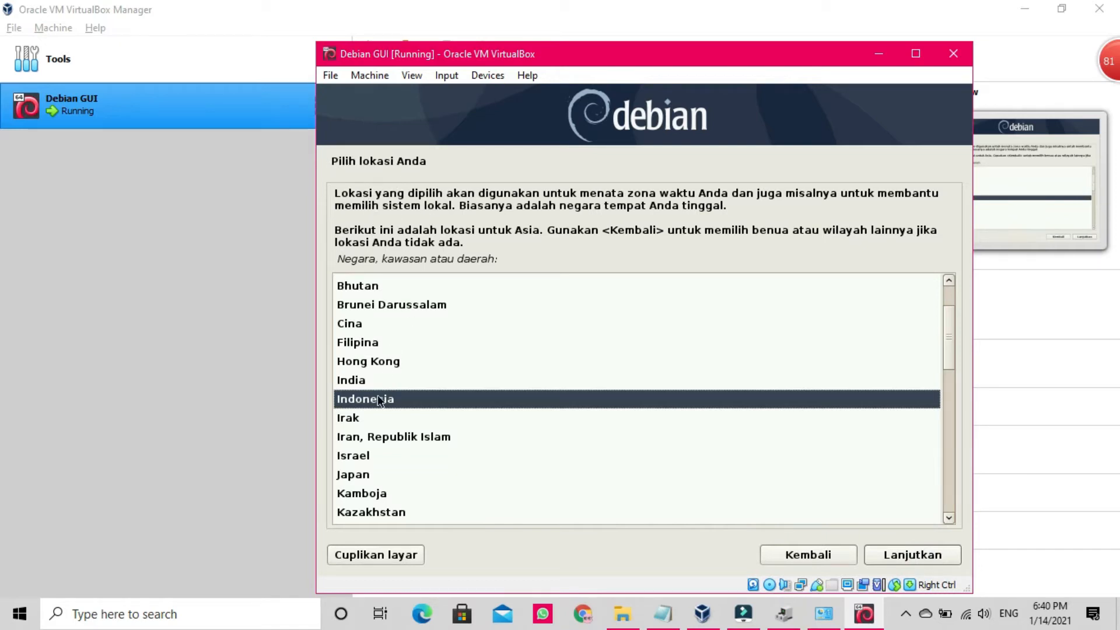
Step: Keep Indonesia as the location and Inggris Amerika as the keyboard layout
left_click(911, 561)
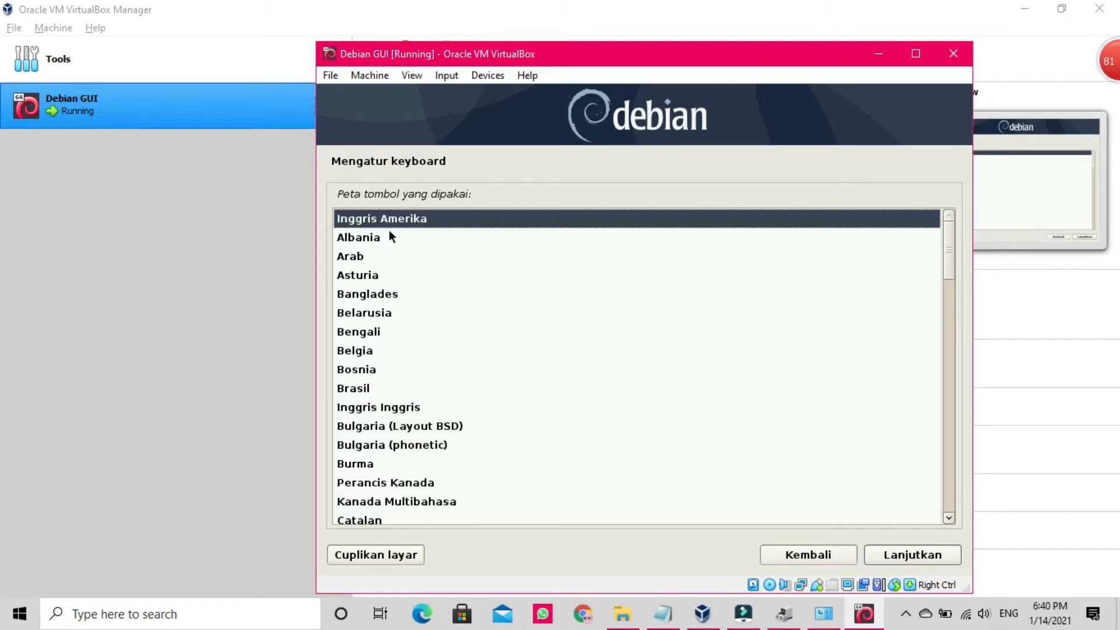
left_click(905, 555)
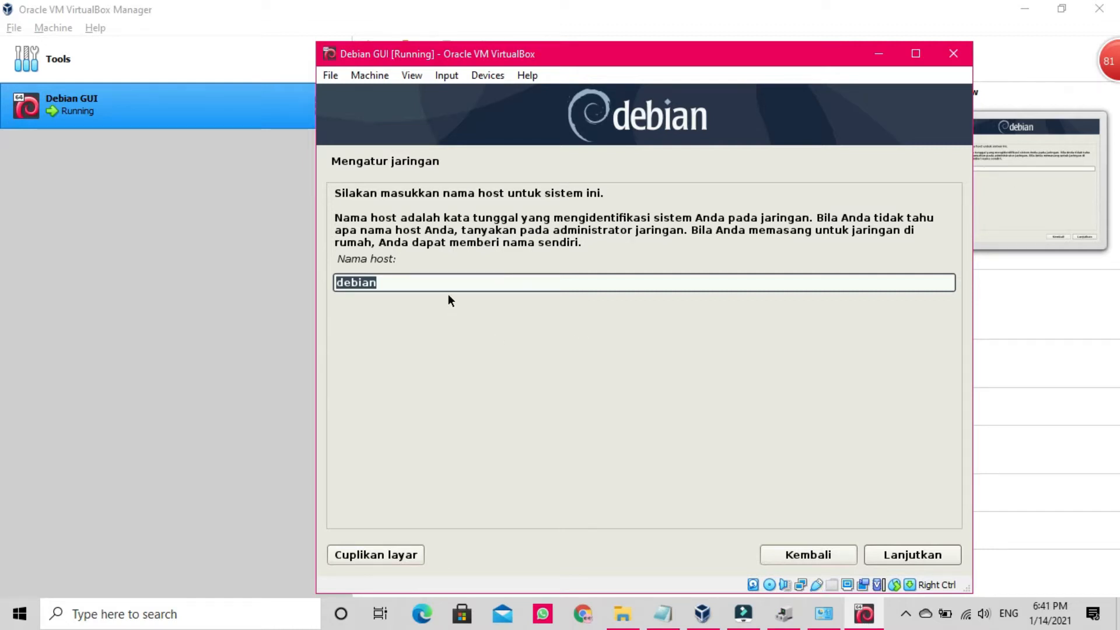
Step: Append 'gui' to the Nama host field so the hostname reads debiangui
left_click(410, 284)
type("gui")
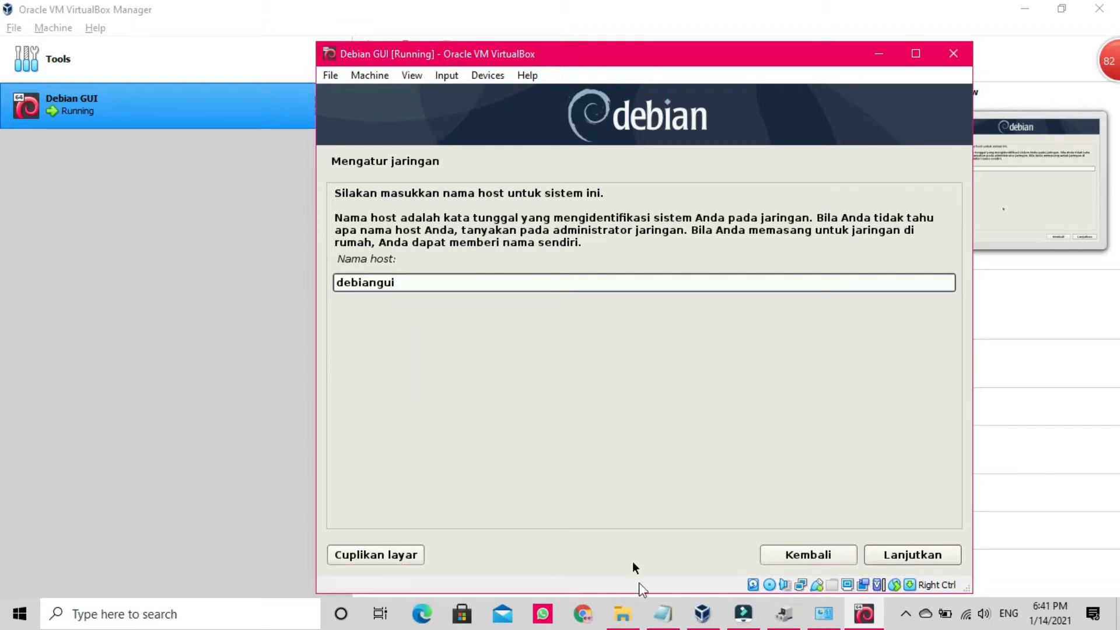
left_click(664, 617)
Step: Record 'host: debiangui' on its own line in Notepad, then minimize the notes
type("host: deb")
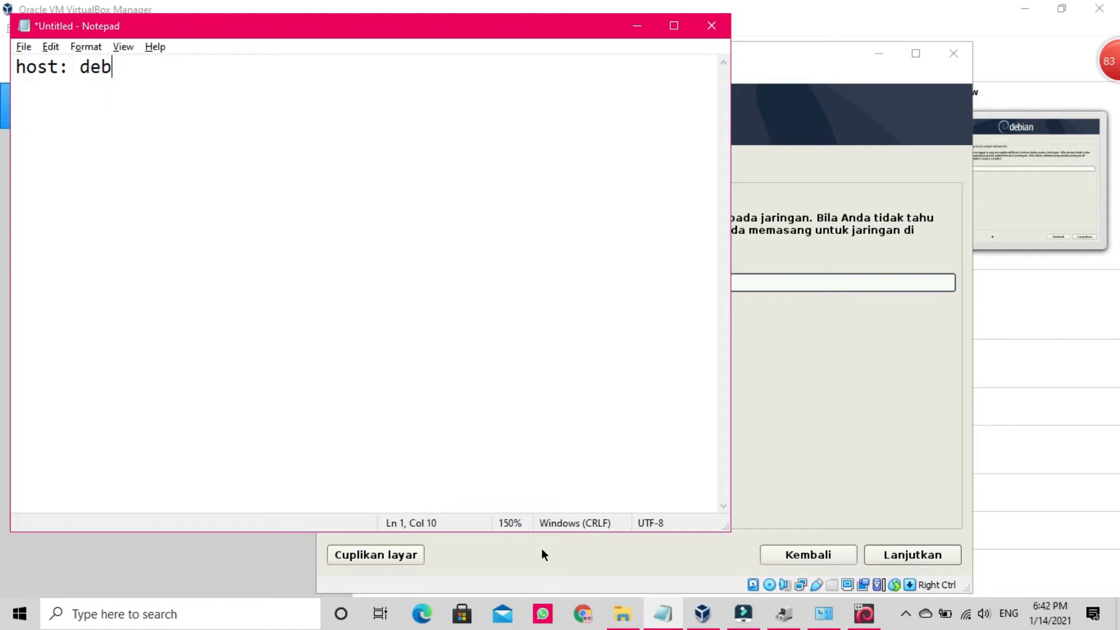
type("ian")
type("gui")
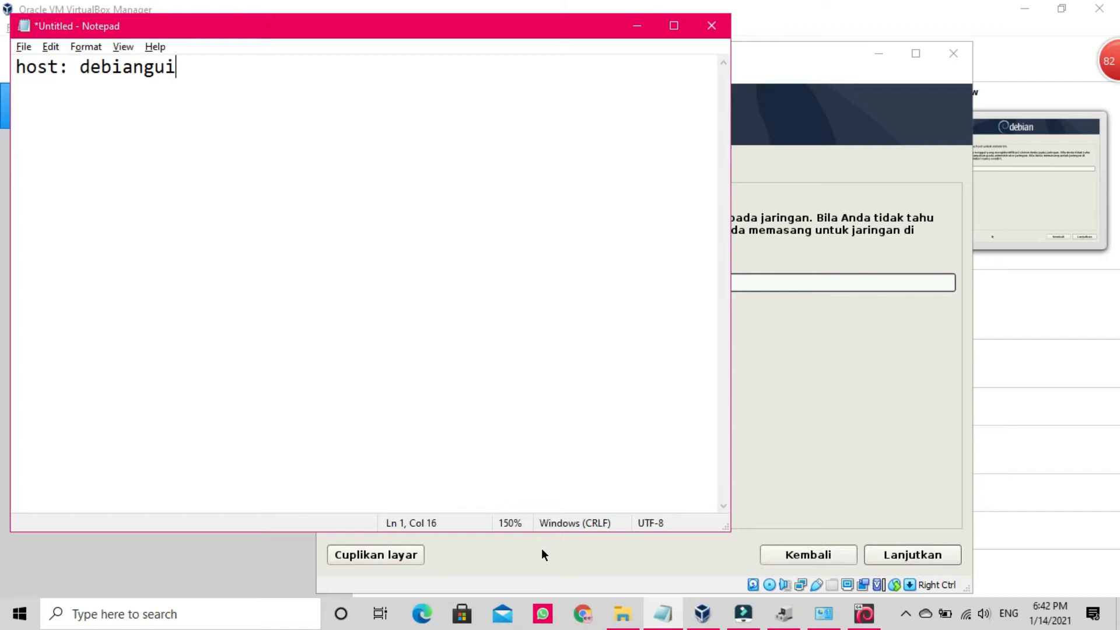
key("Return")
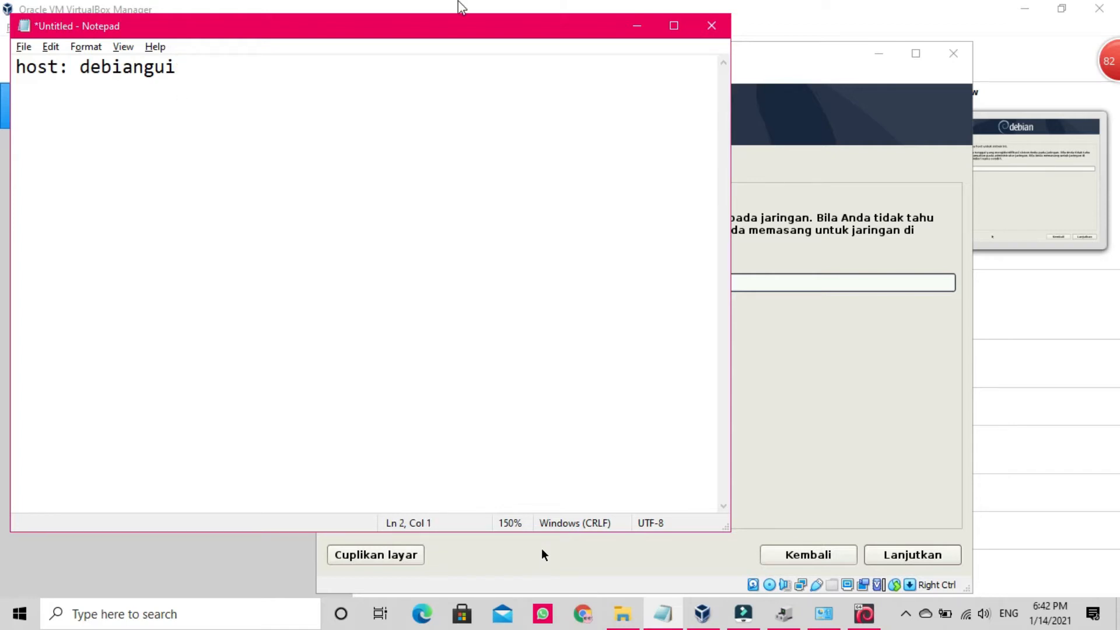
left_click(637, 26)
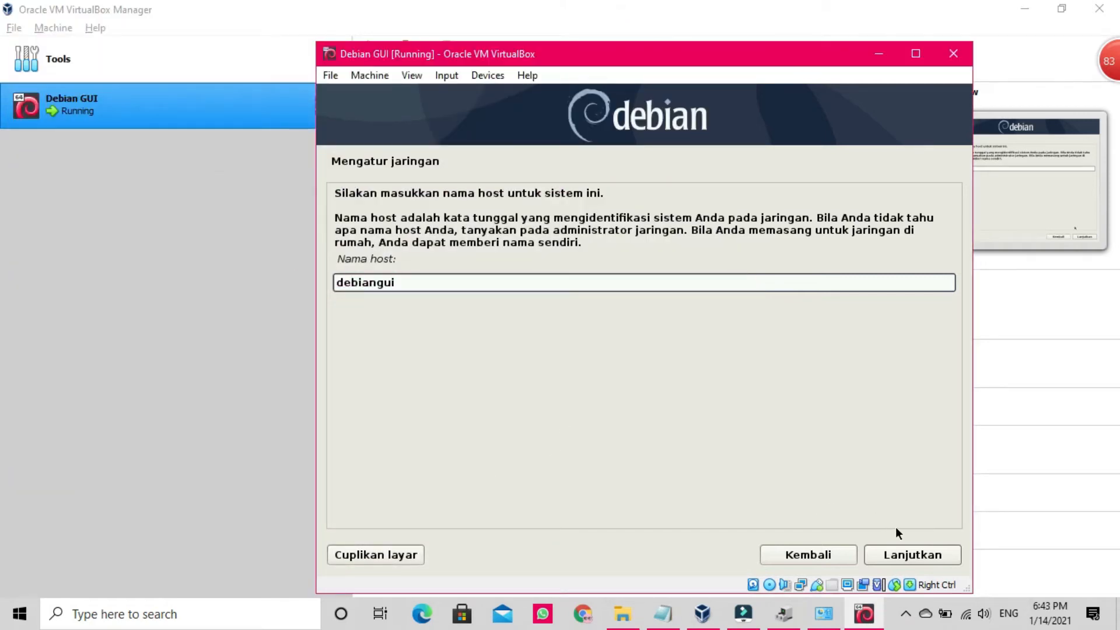
Step: Keep hostname debiangui, set domain debiangui.edu, and bring the Notepad notes forward
left_click(900, 555)
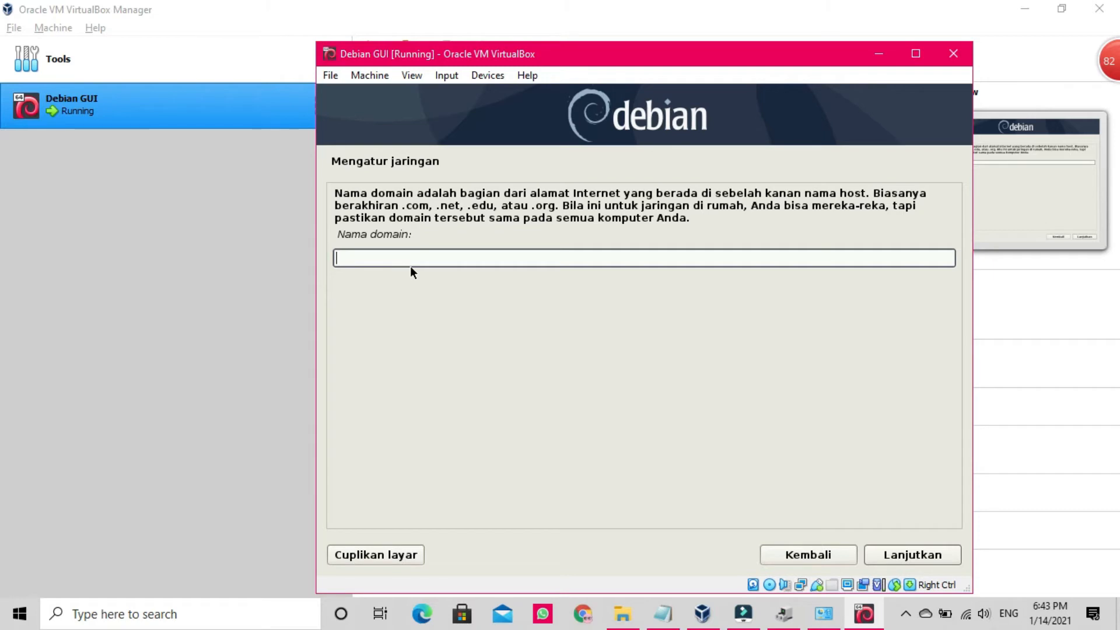
type("debiangui.edu")
left_click(912, 561)
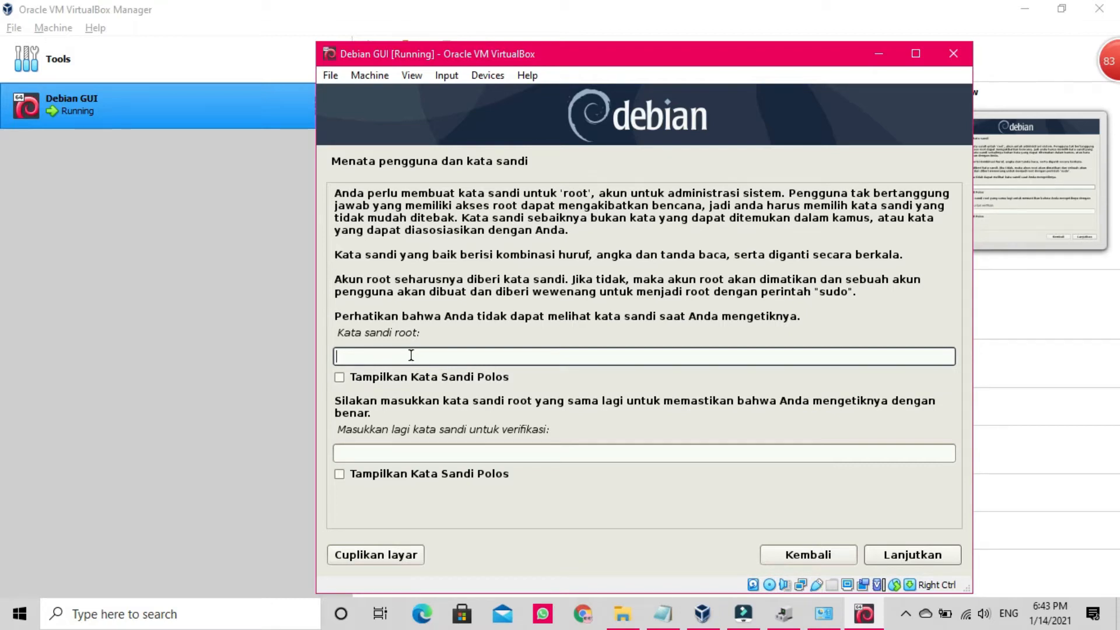
left_click(663, 614)
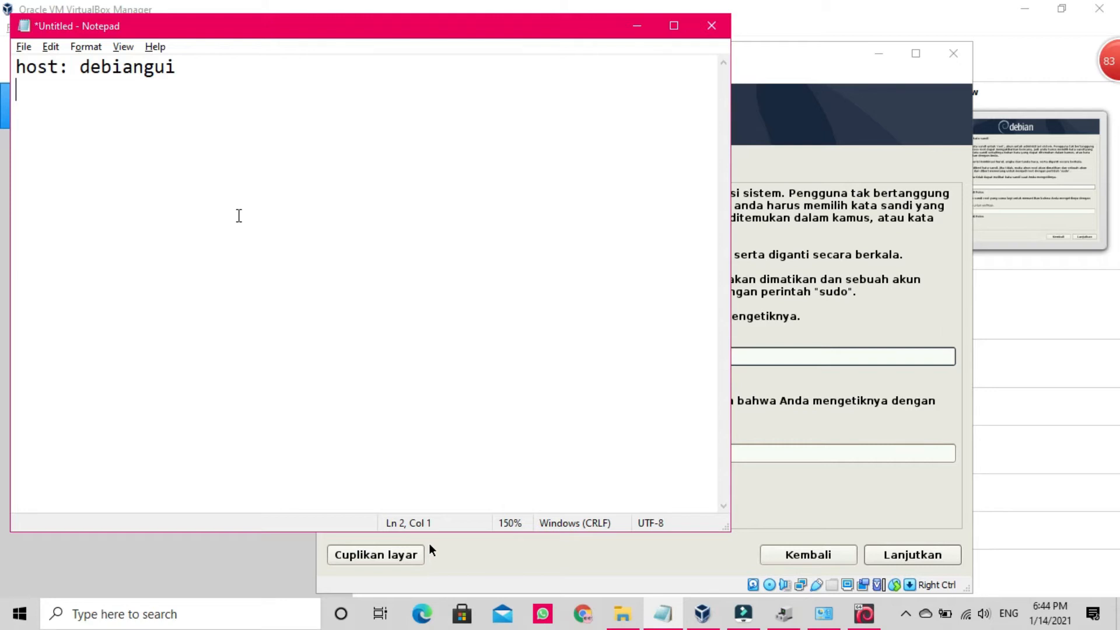
Step: Note 'domain: debiangui.edu' and a 'passroot:' line with the root password, then minimise Notepad
type("domai")
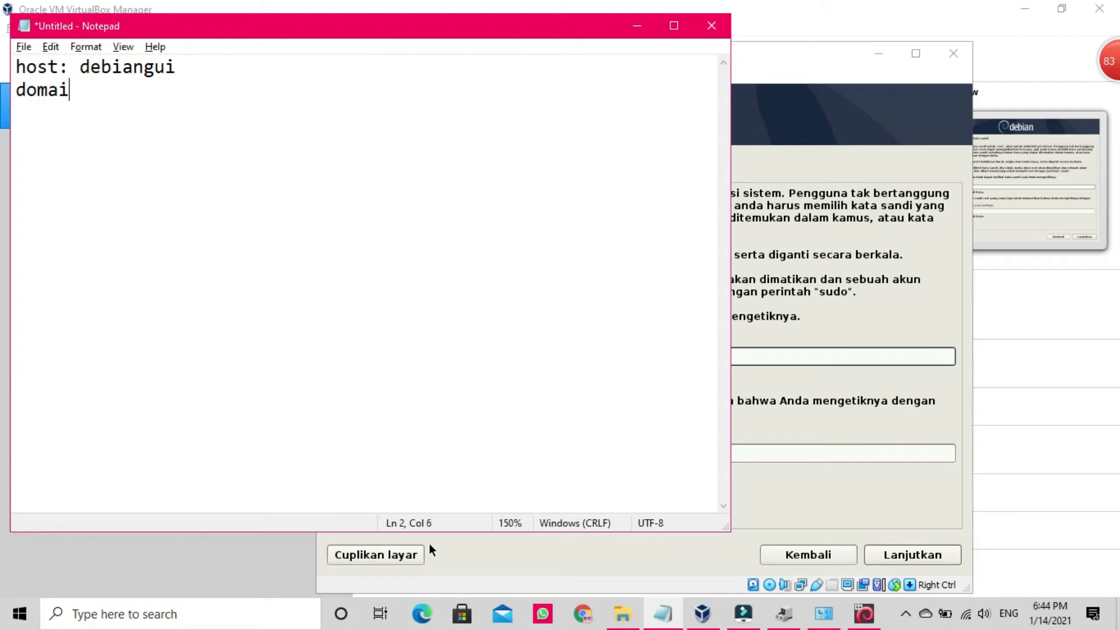
type("n: debian")
key("BackSpace")
type("gu")
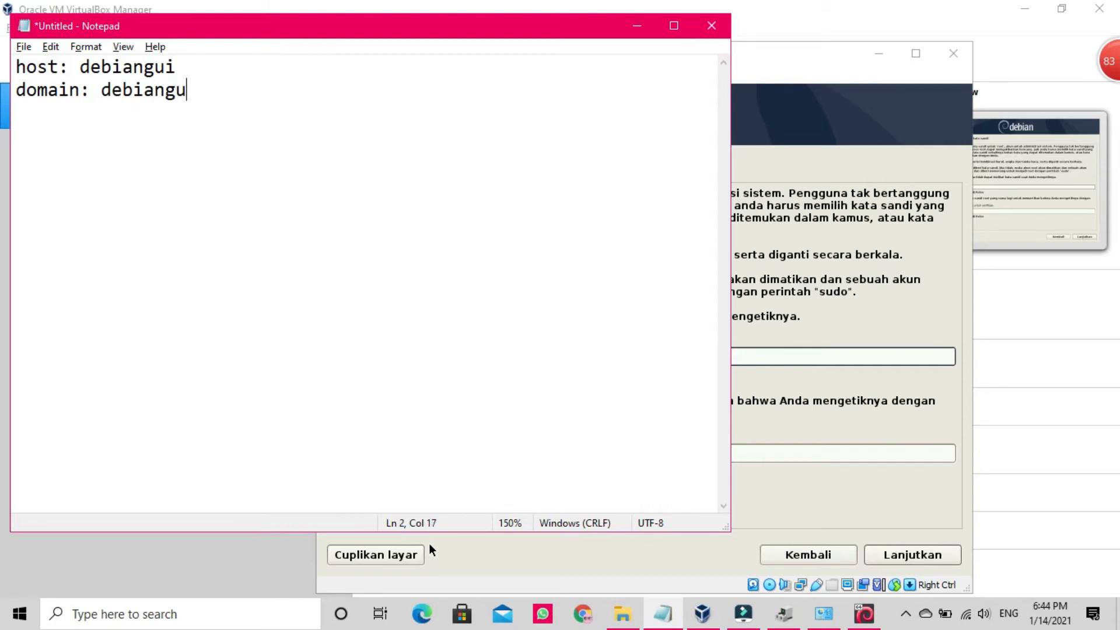
type("i.edu")
key("Return")
type("passr")
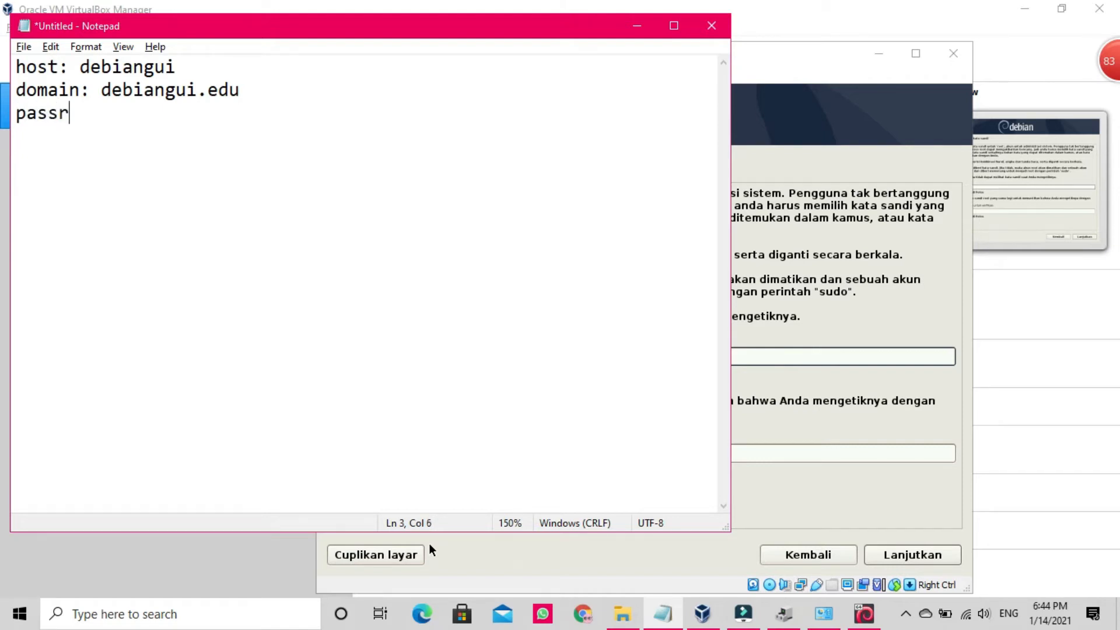
type("oot: deb")
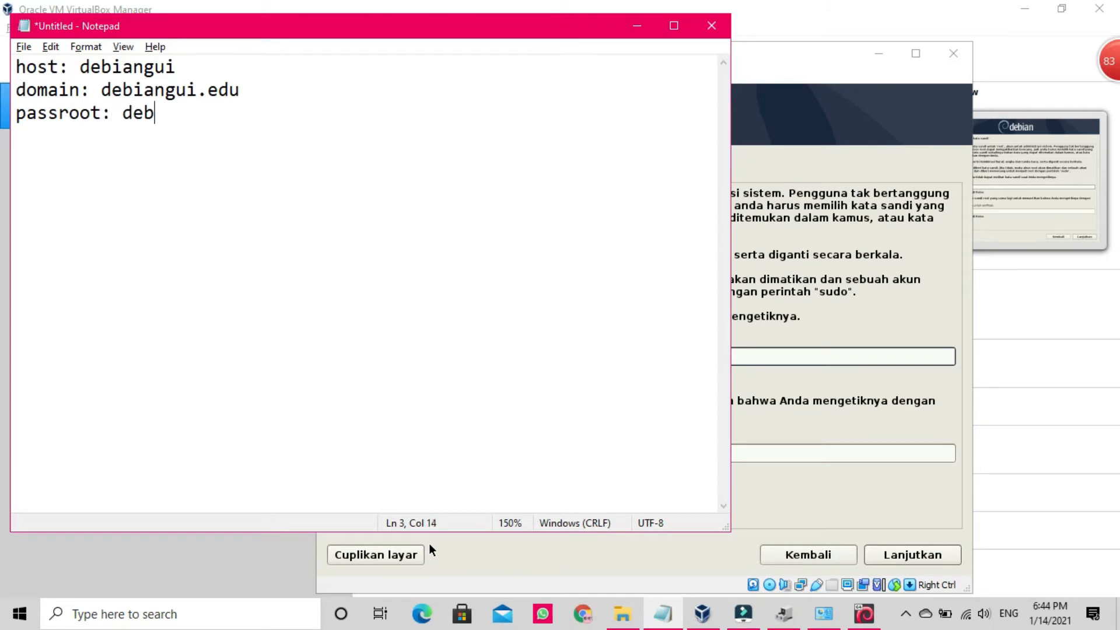
type("ian123")
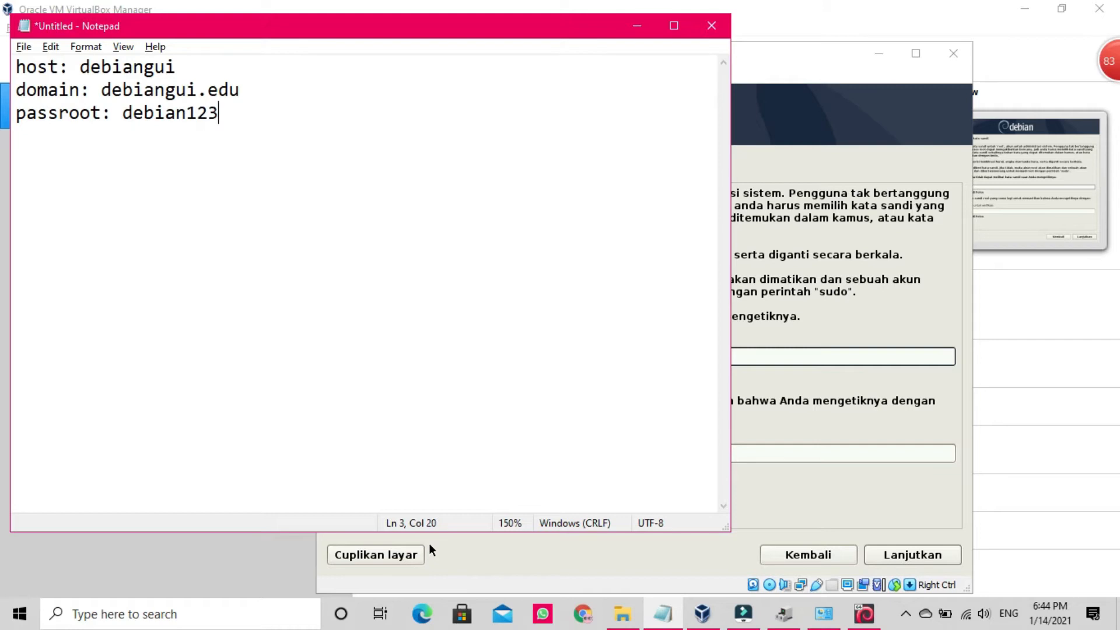
left_click(637, 25)
Step: Enter the root password in both password fields and continue
type("debian")
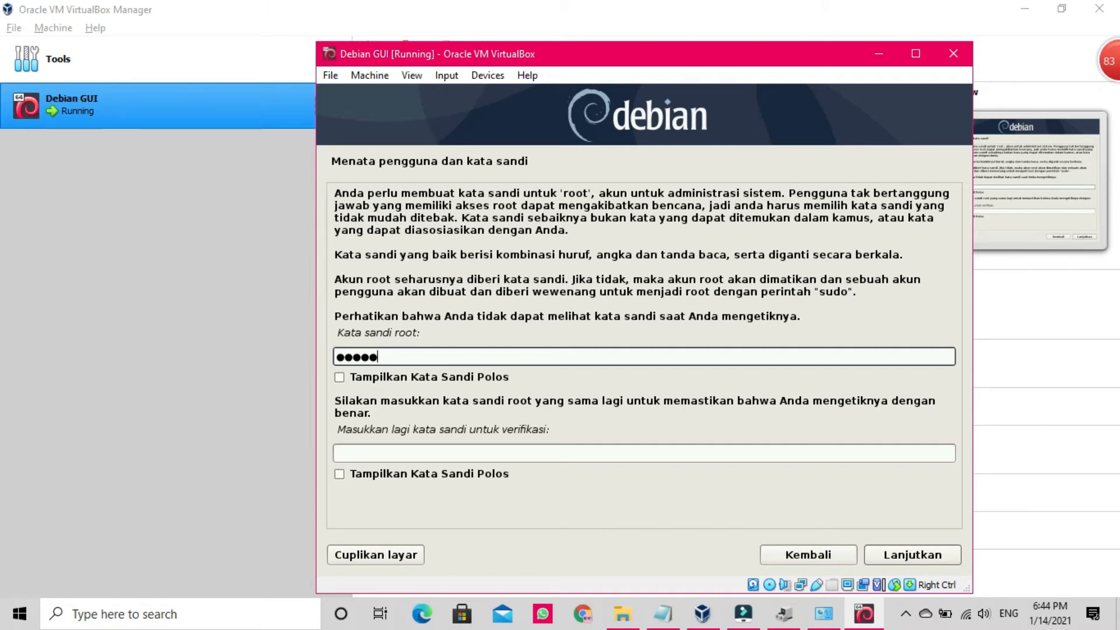
type("123")
left_click(376, 454)
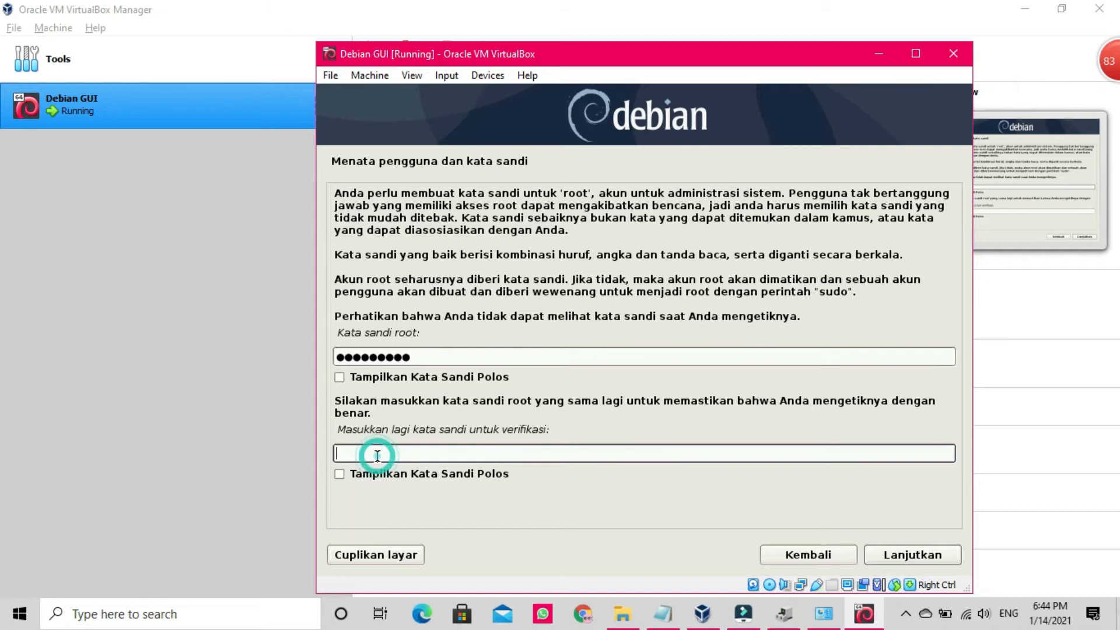
type("debian")
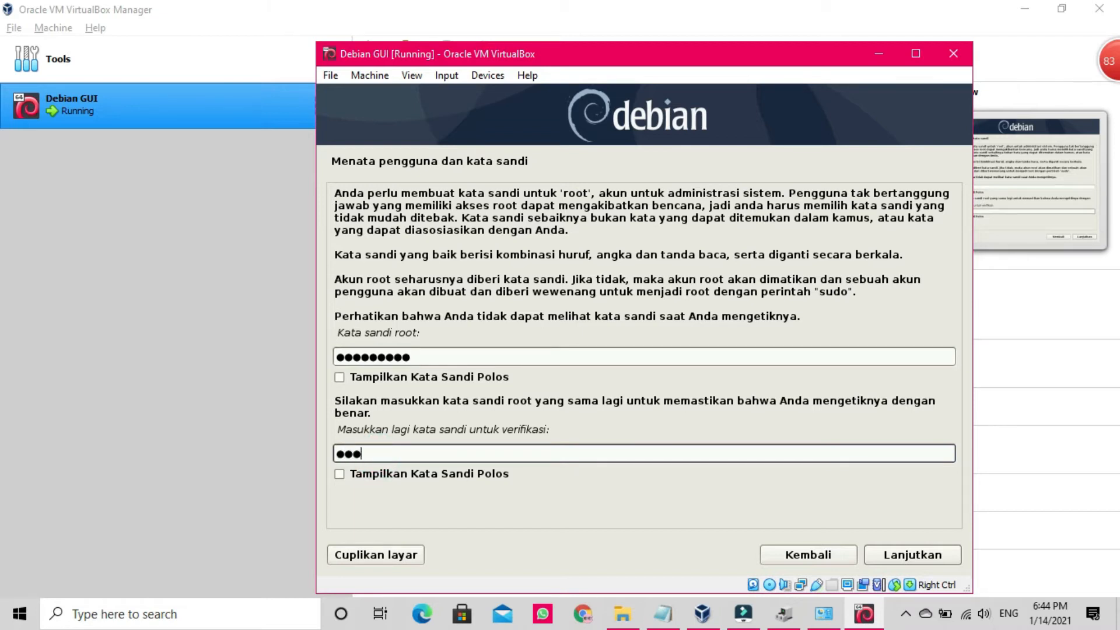
type("123")
left_click(888, 558)
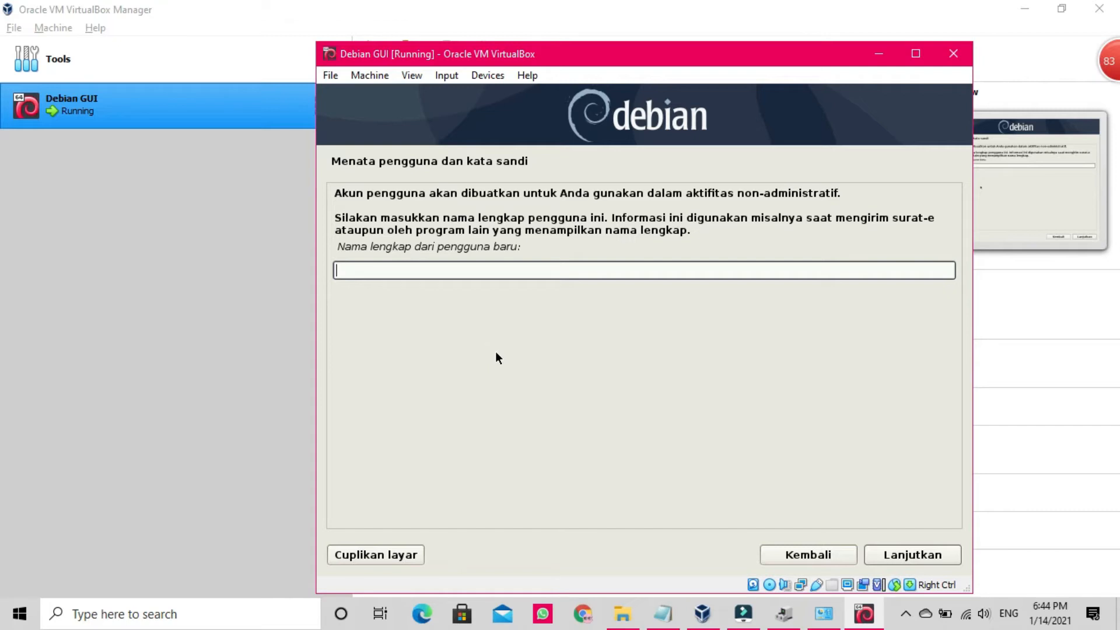
Step: Enter the new user's full name in 'Nama lengkap' and continue
type("Belajar Debian")
left_click(921, 557)
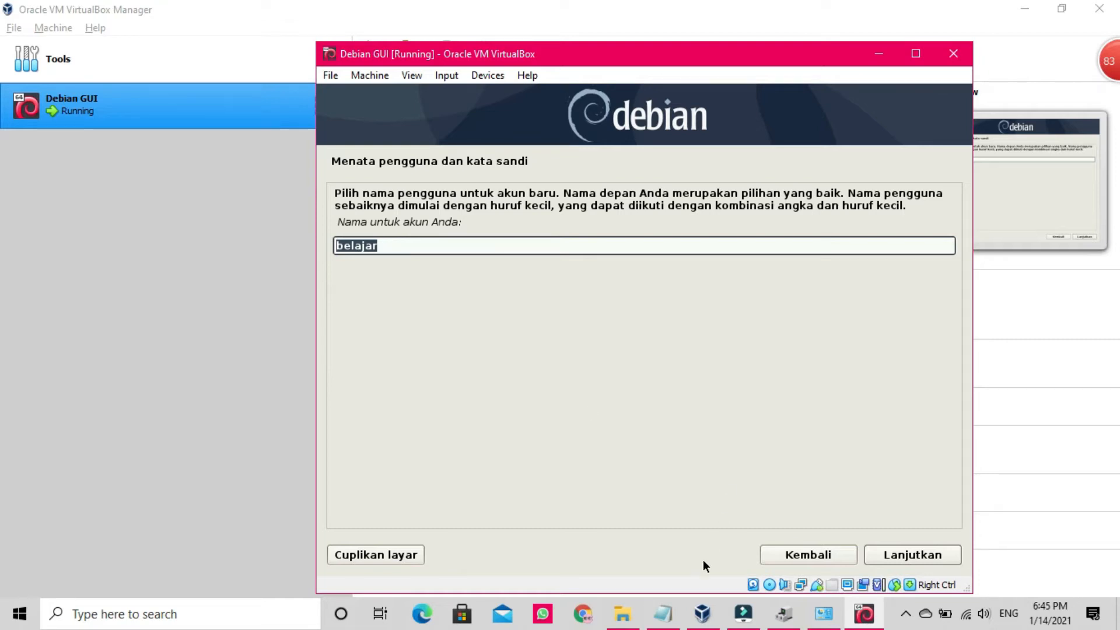
Step: Add a 'namauser: belajar' line to the notes and switch back to the installer
left_click(661, 613)
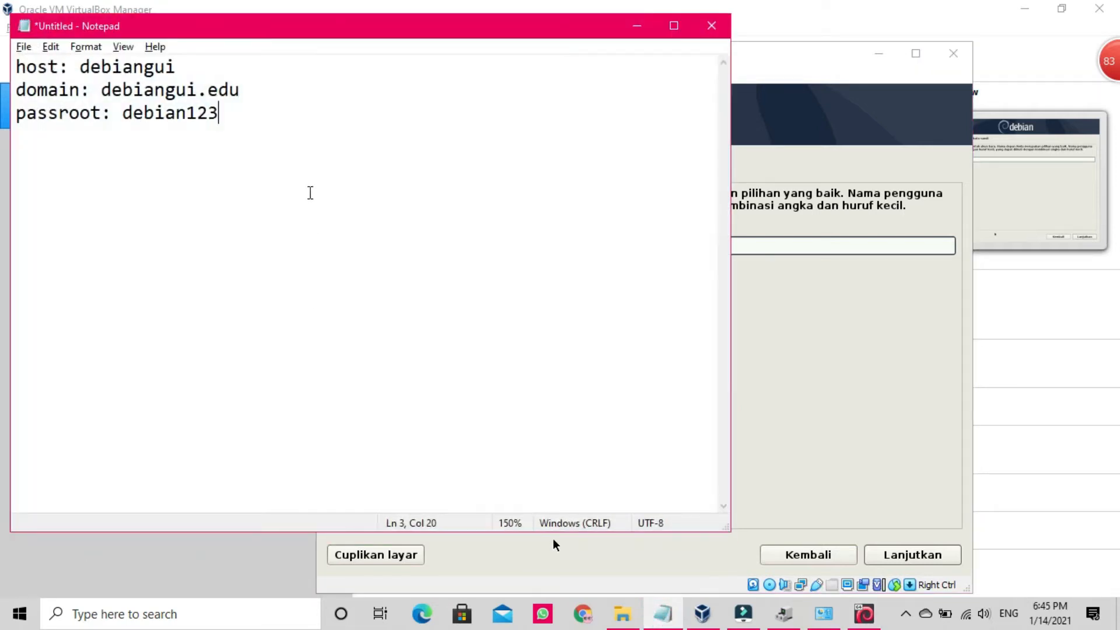
key("Return")
type("namaus")
key("BackSpace")
type("user")
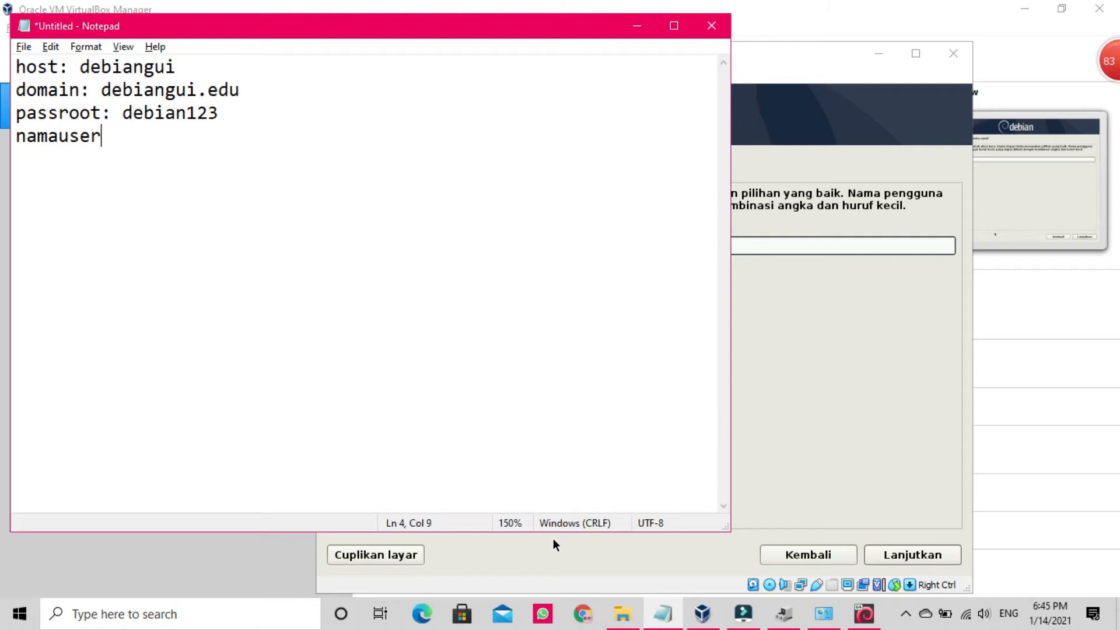
type(": belajar")
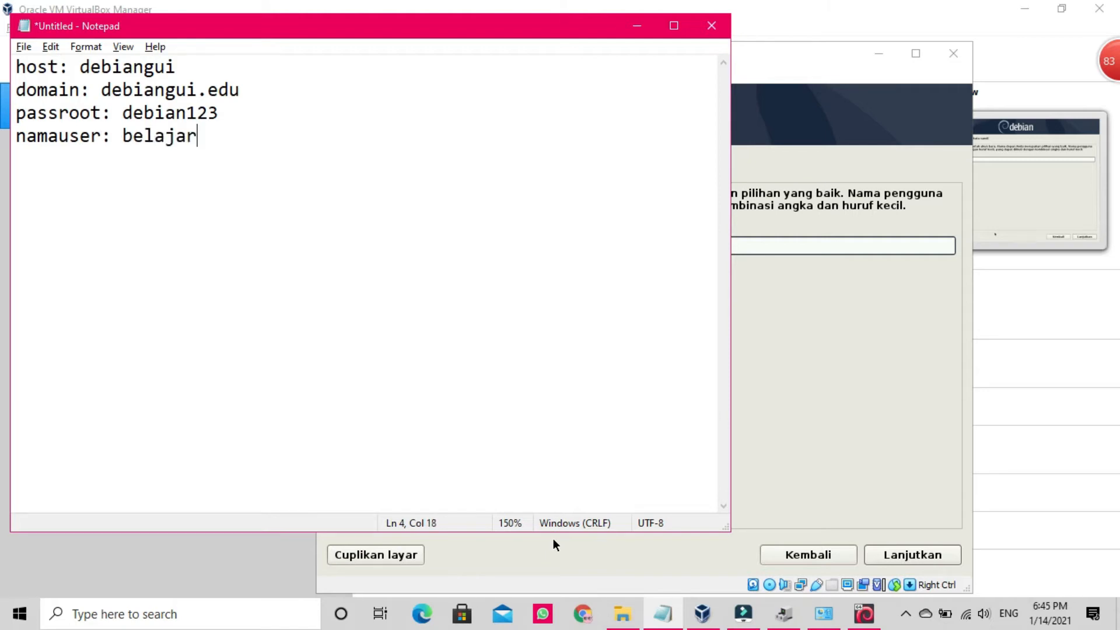
key("Return")
key("alt+Tab")
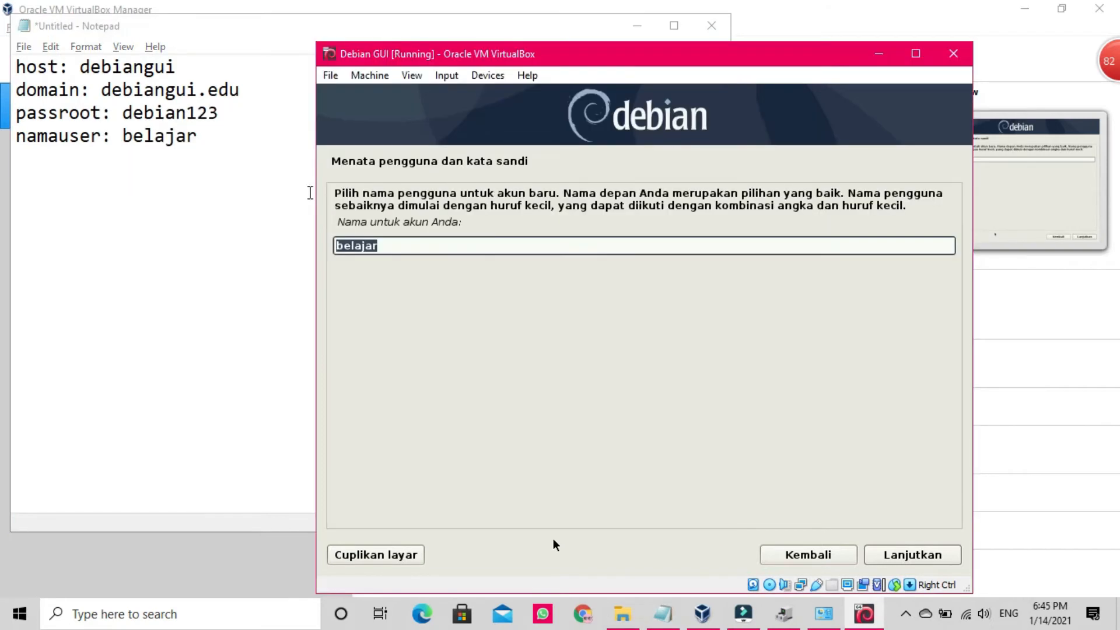
Step: Accept username 'belajar', then enter and verify the user's password, checking each in plain text
left_click(915, 557)
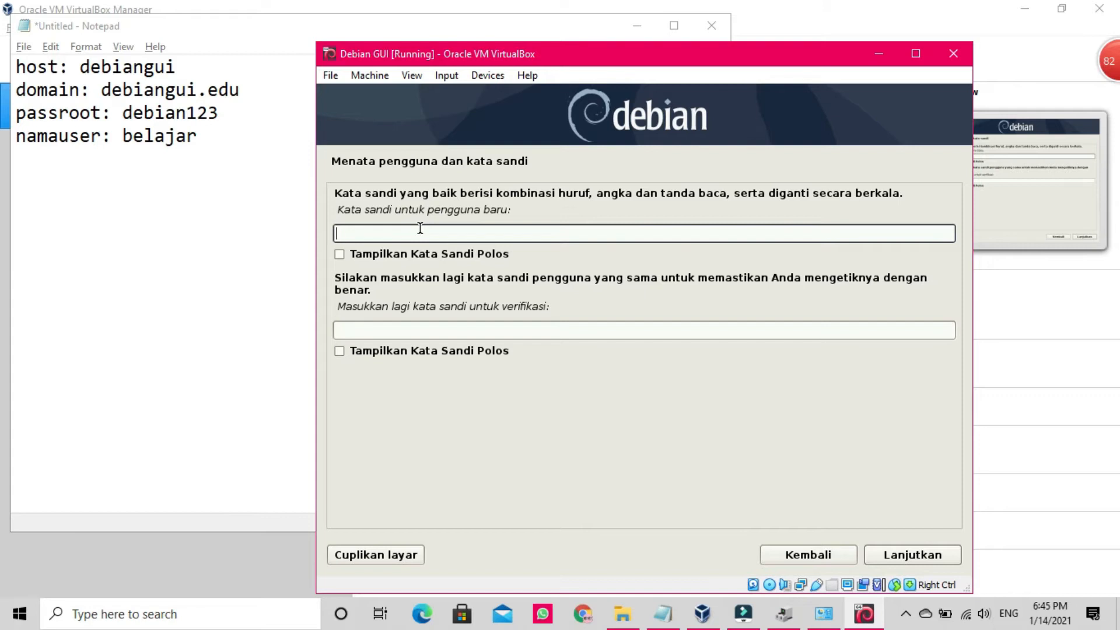
type("••lajar123")
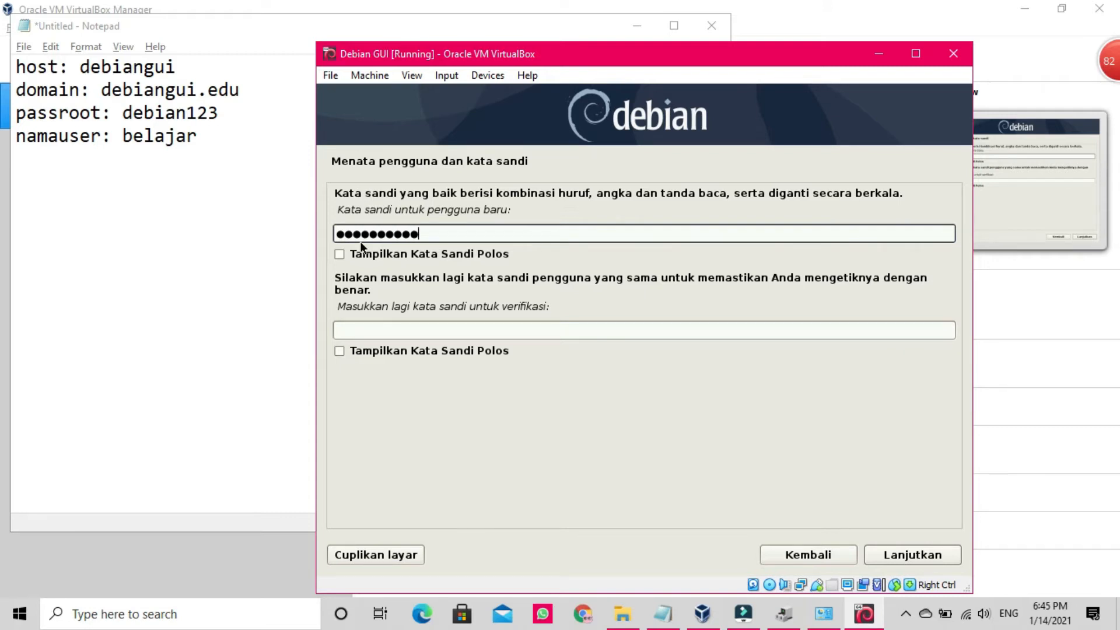
left_click(340, 254)
left_click(340, 253)
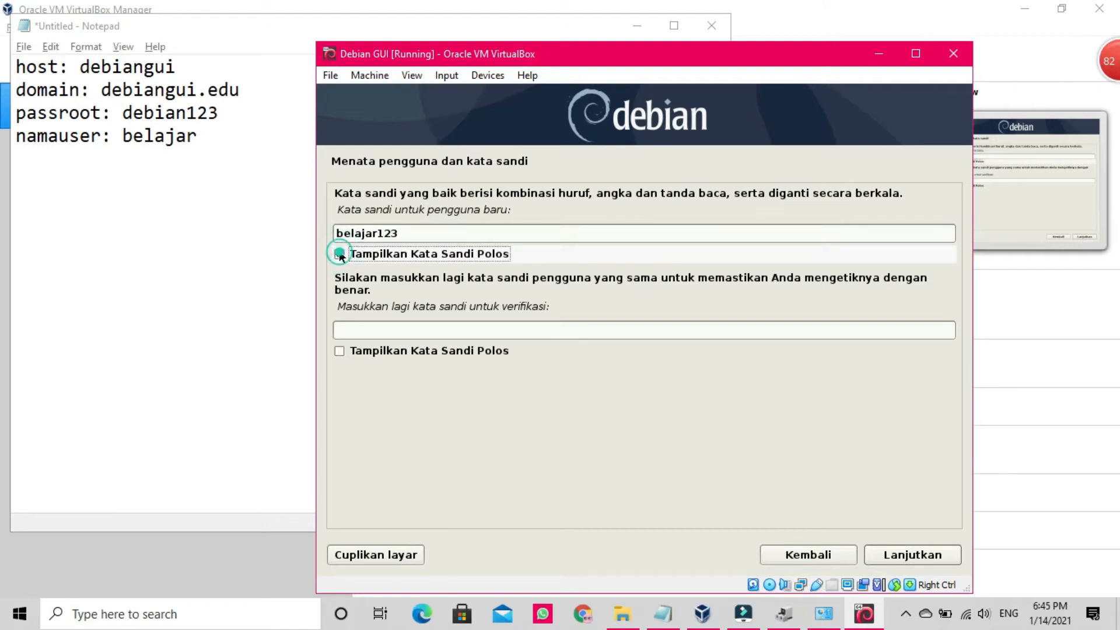
left_click(366, 333)
type("be")
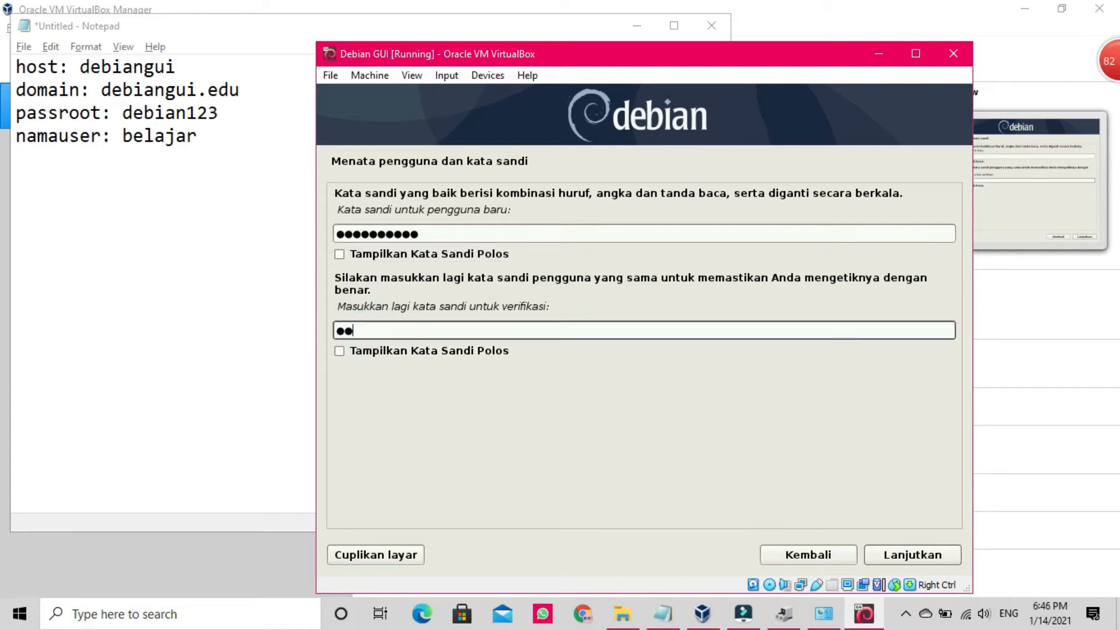
type("lajar123")
left_click(356, 352)
left_click(357, 352)
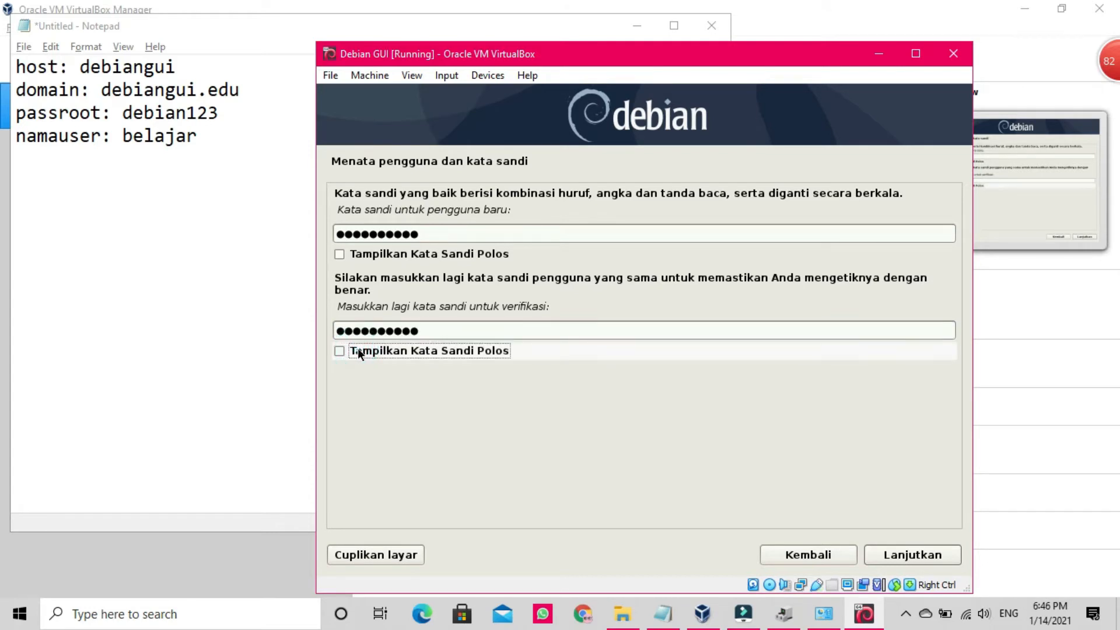
left_click(899, 558)
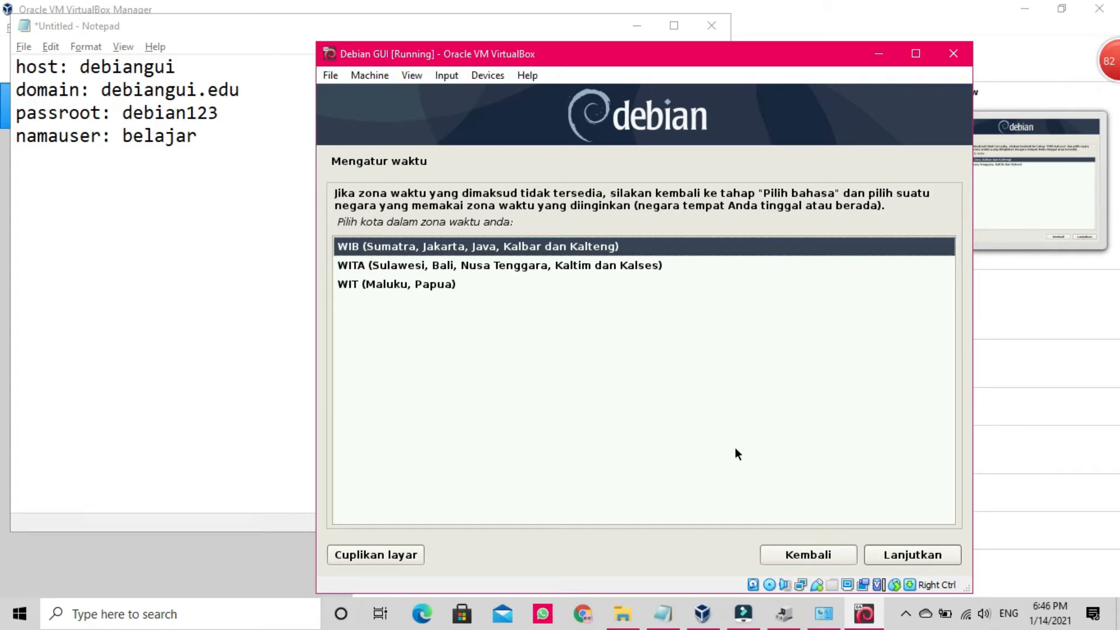
Step: Accept the WIB time zone and choose guided whole-disk partitioning of the 10.7 GB disk
left_click(912, 559)
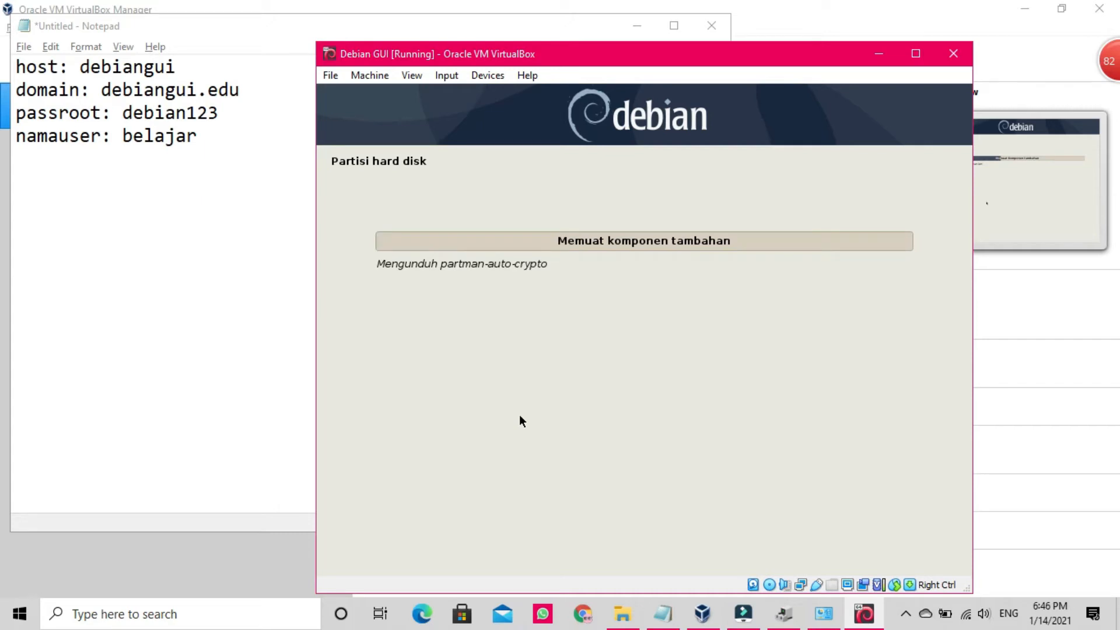
left_click(908, 613)
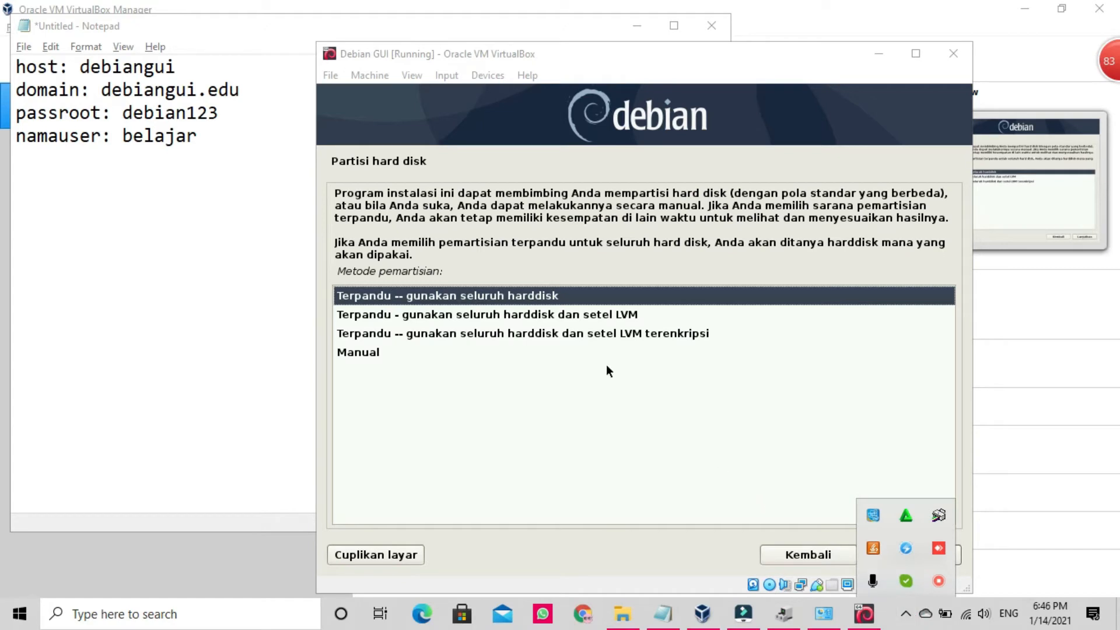
left_click(508, 302)
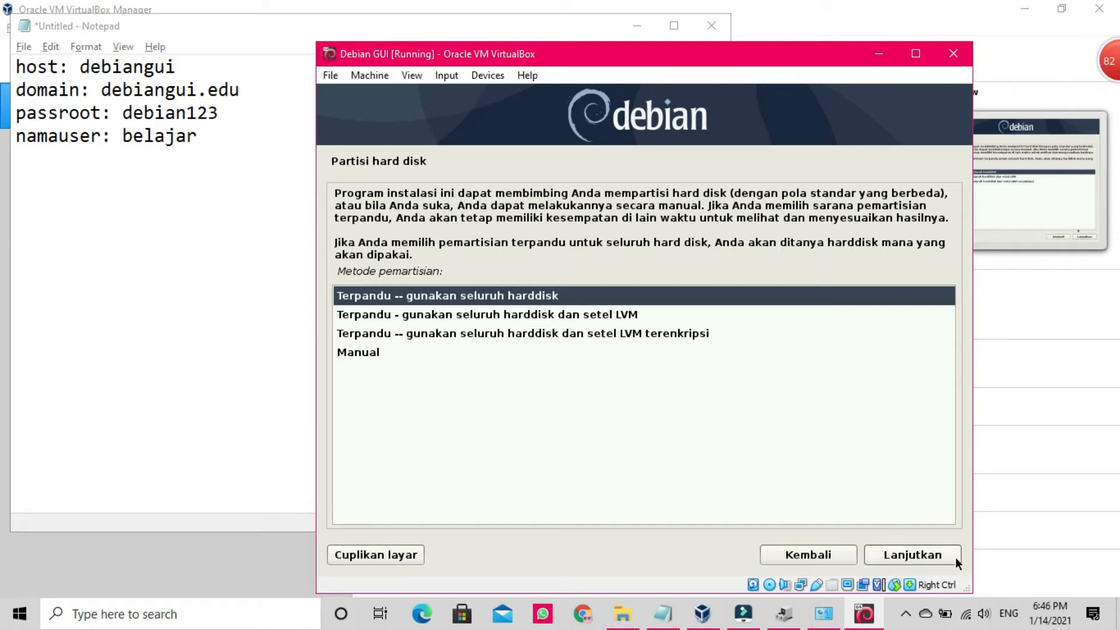
left_click(921, 557)
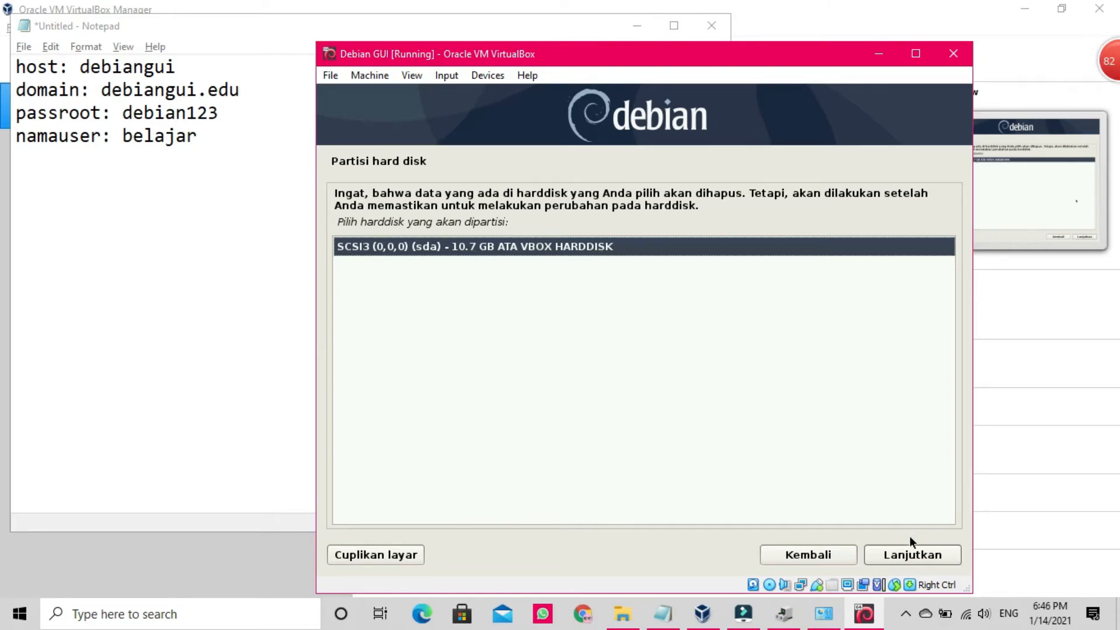
left_click(913, 555)
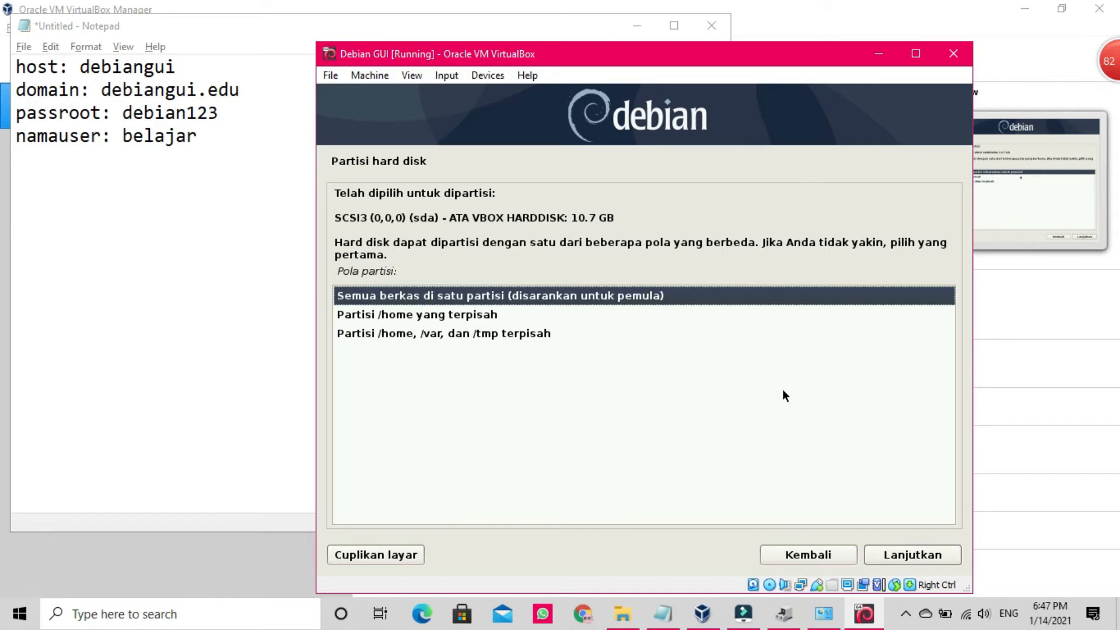
Step: Use one partition for all files, finish partitioning, and write the ext4 and swap changes
left_click(924, 558)
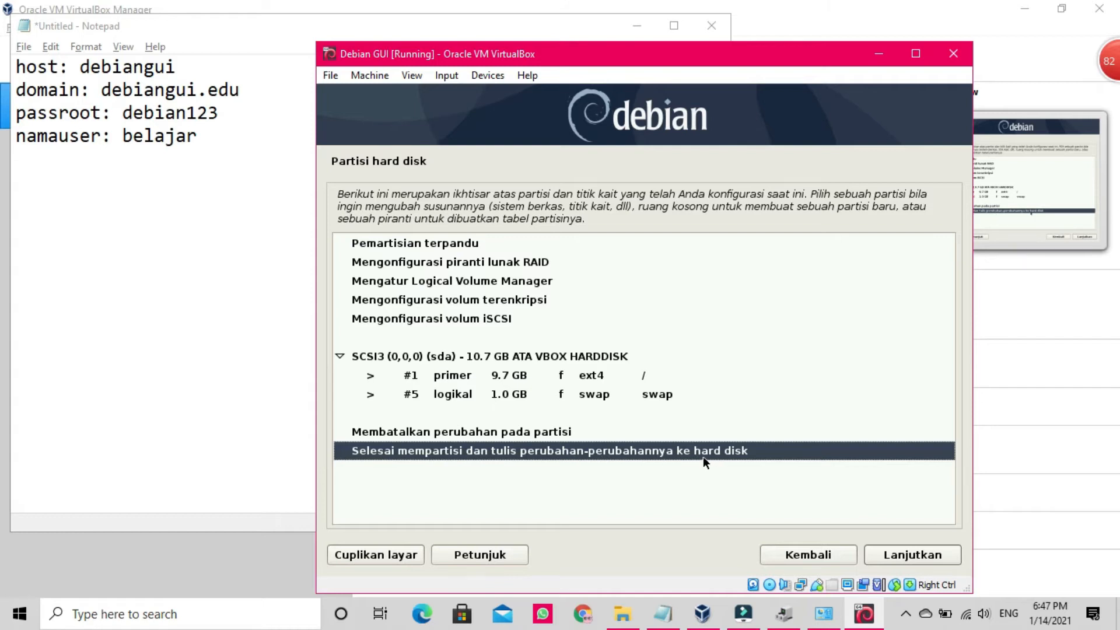
left_click(909, 559)
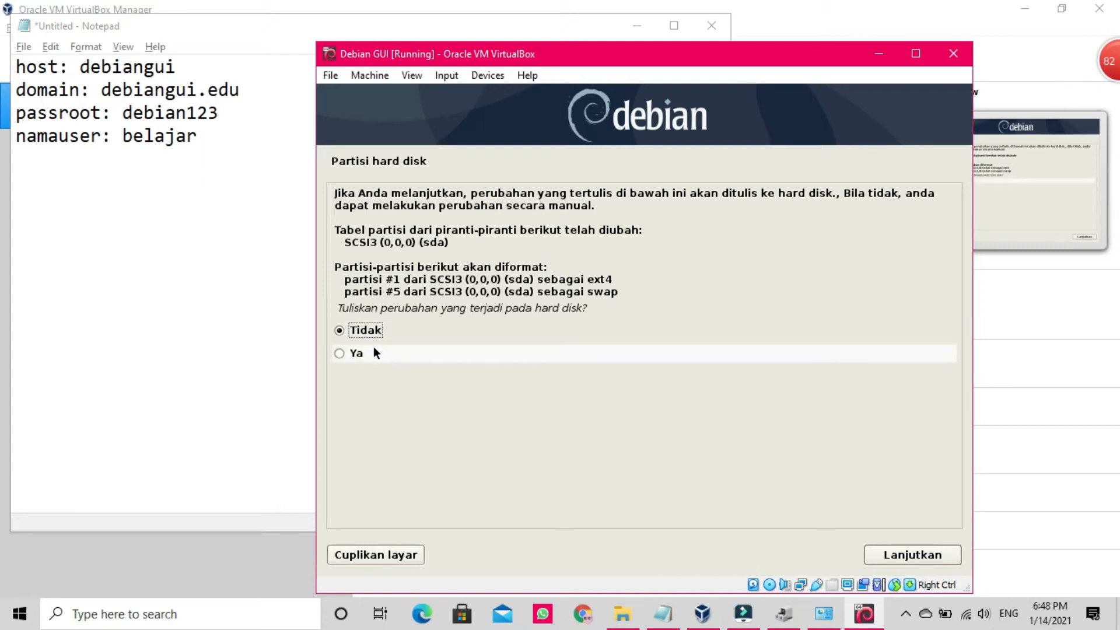
left_click(352, 355)
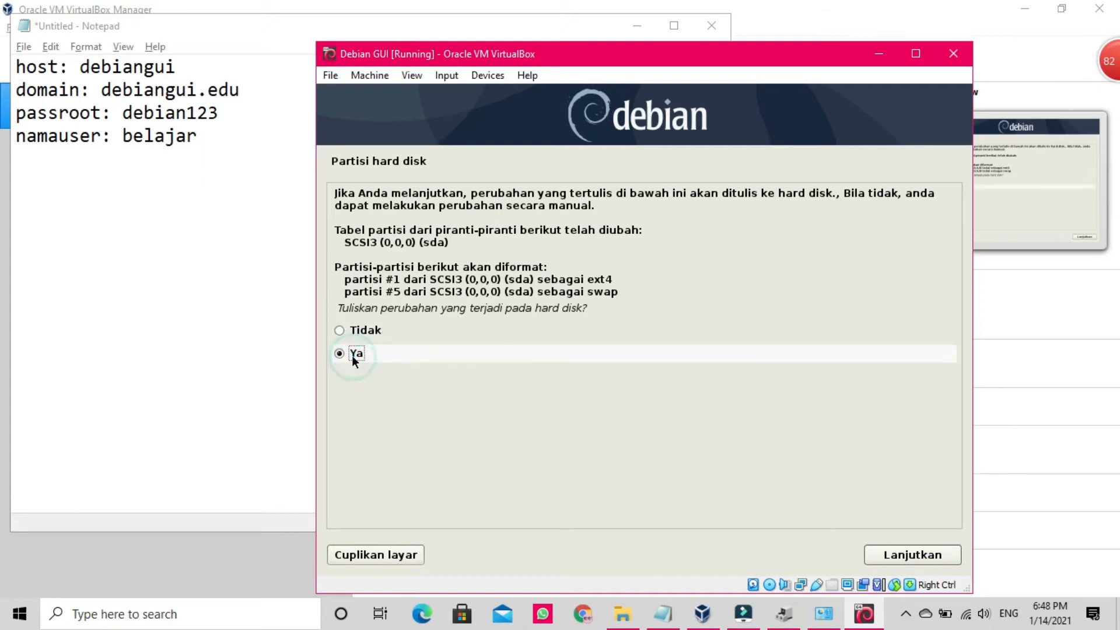
left_click(908, 557)
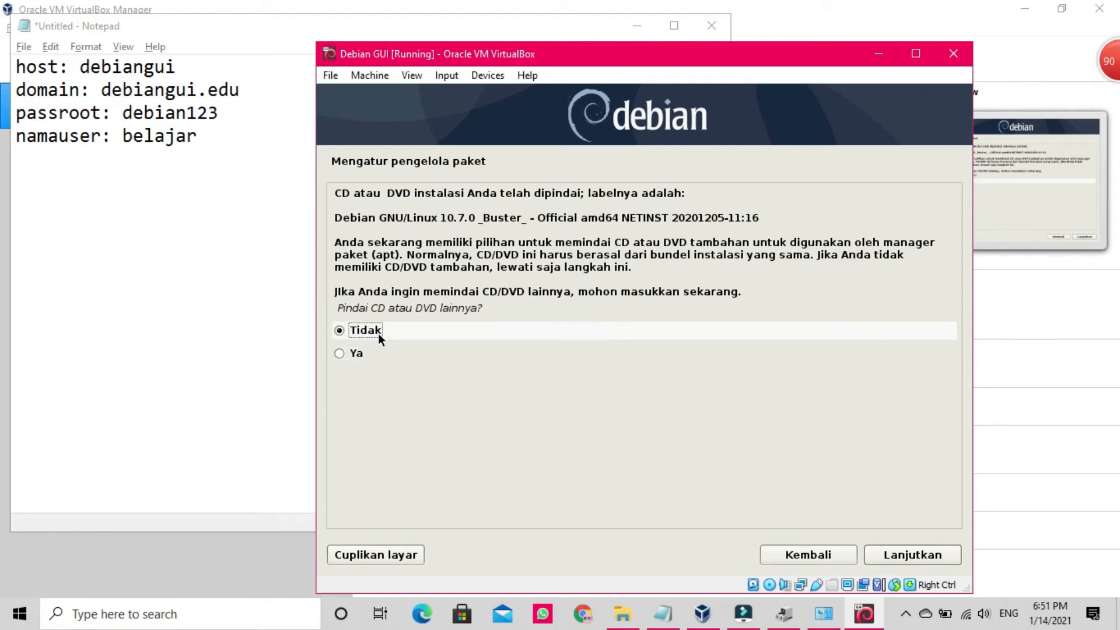
Step: Skip another disc scan, keep Indonesia, and select the kartolo.sby.datautama.net.id mirror
left_click(916, 558)
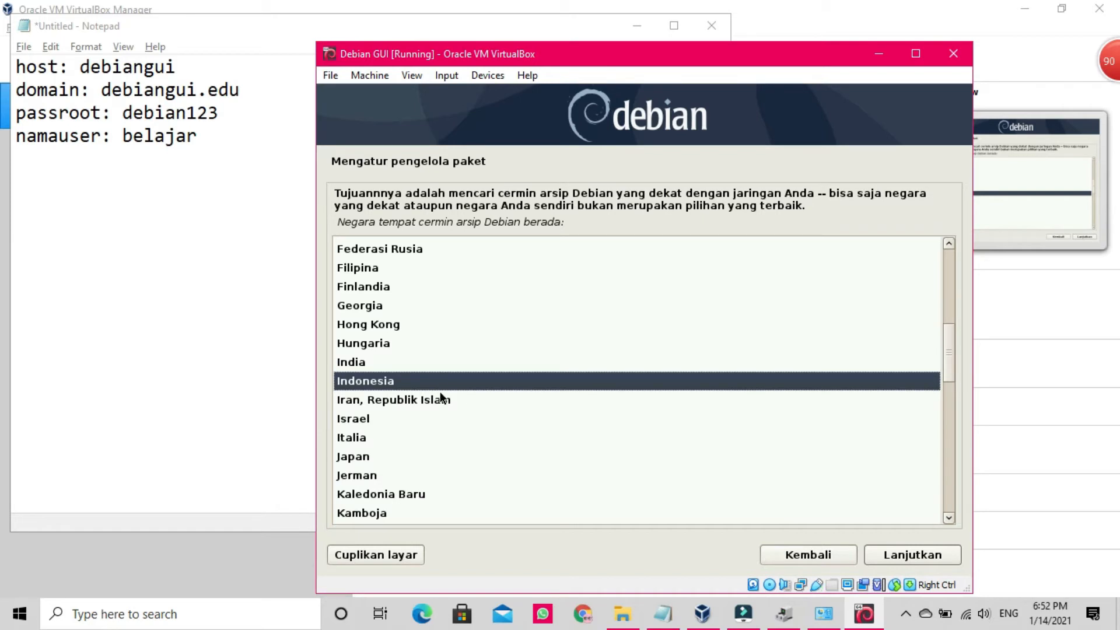
left_click(911, 556)
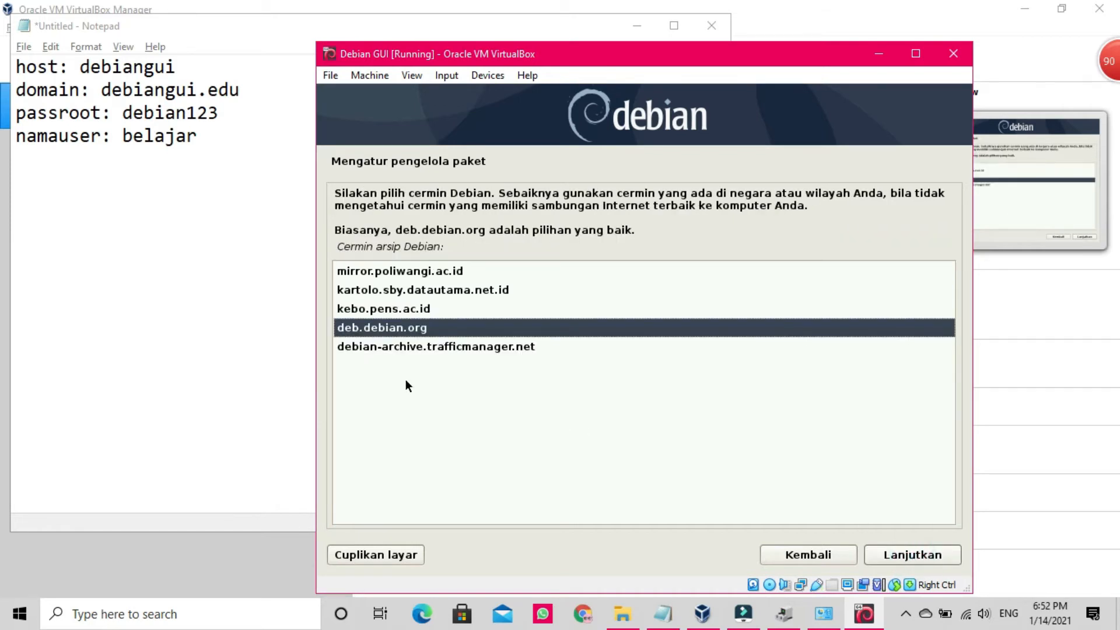
left_click(390, 293)
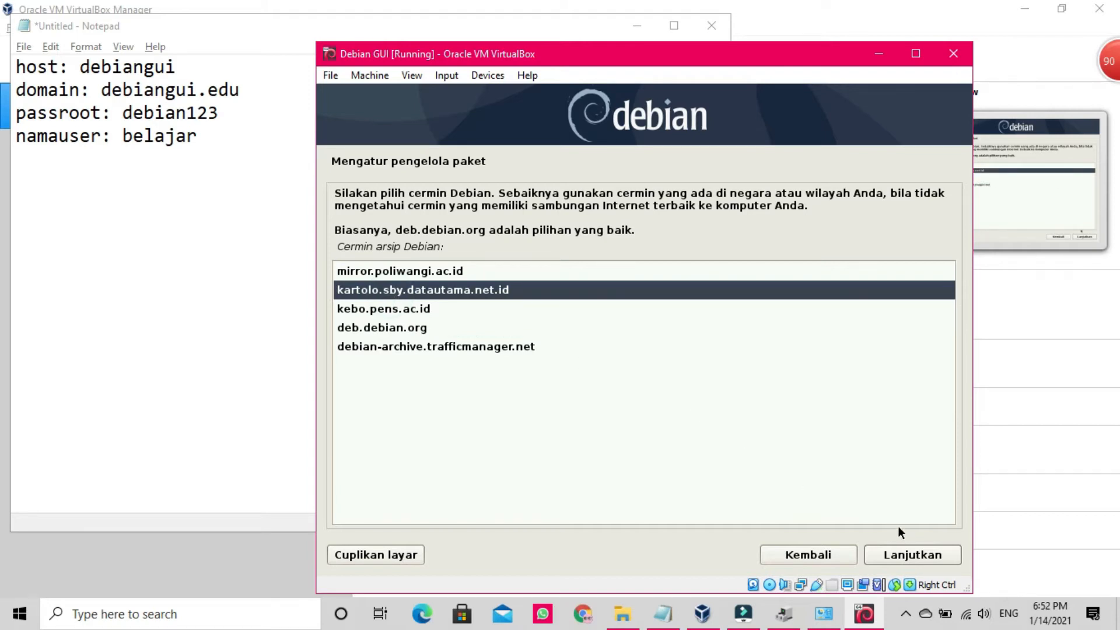
left_click(919, 560)
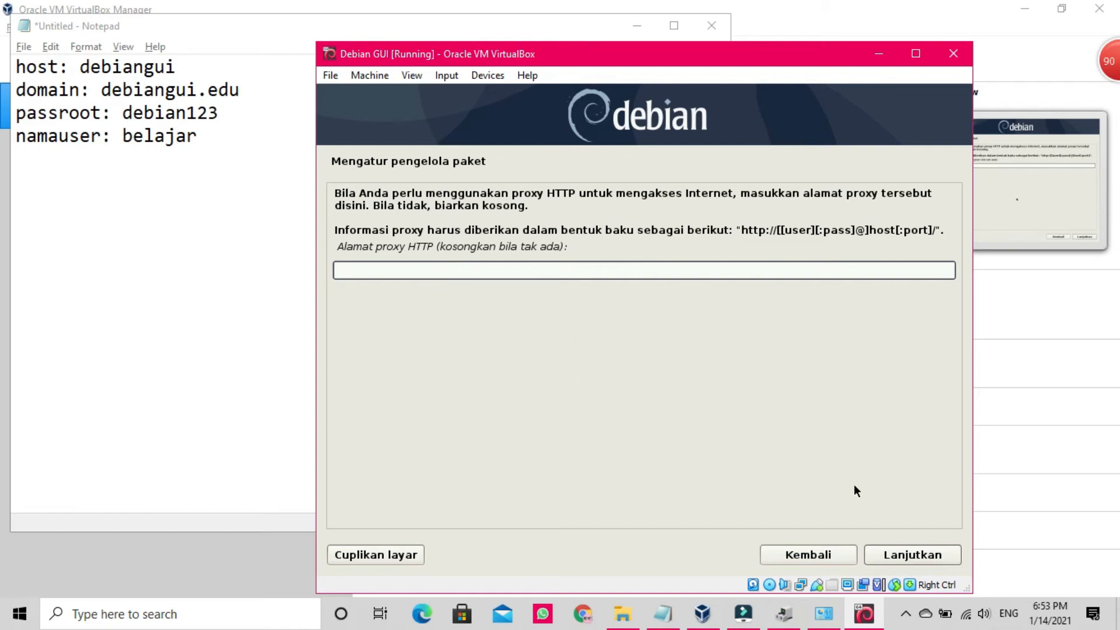
Step: Continue with no HTTP proxy, then bring the Notepad notes forward
left_click(914, 555)
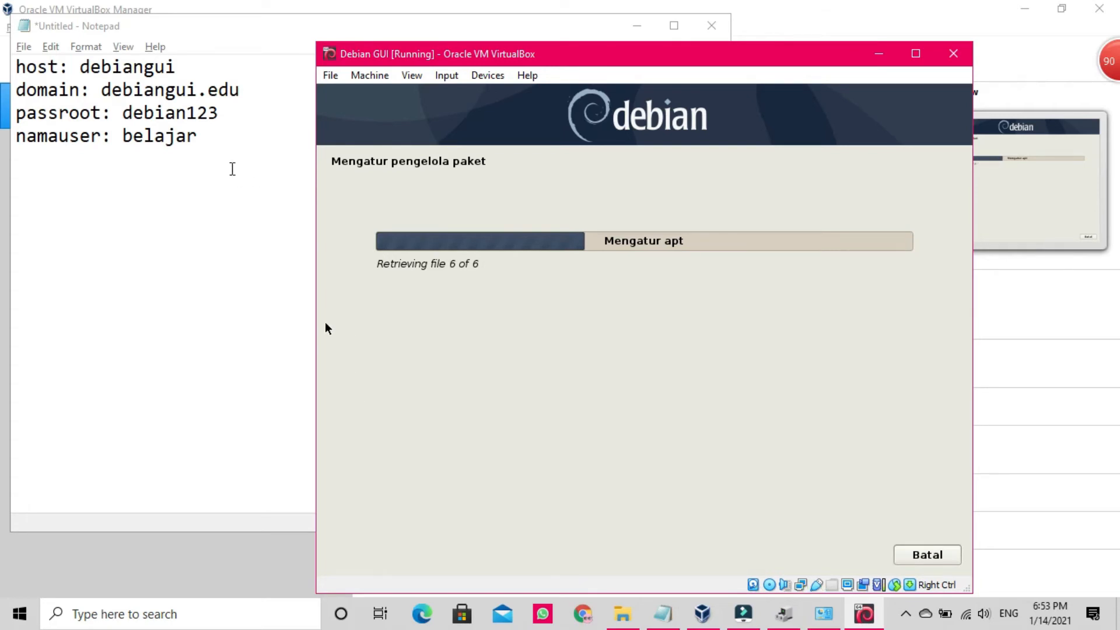
left_click(220, 137)
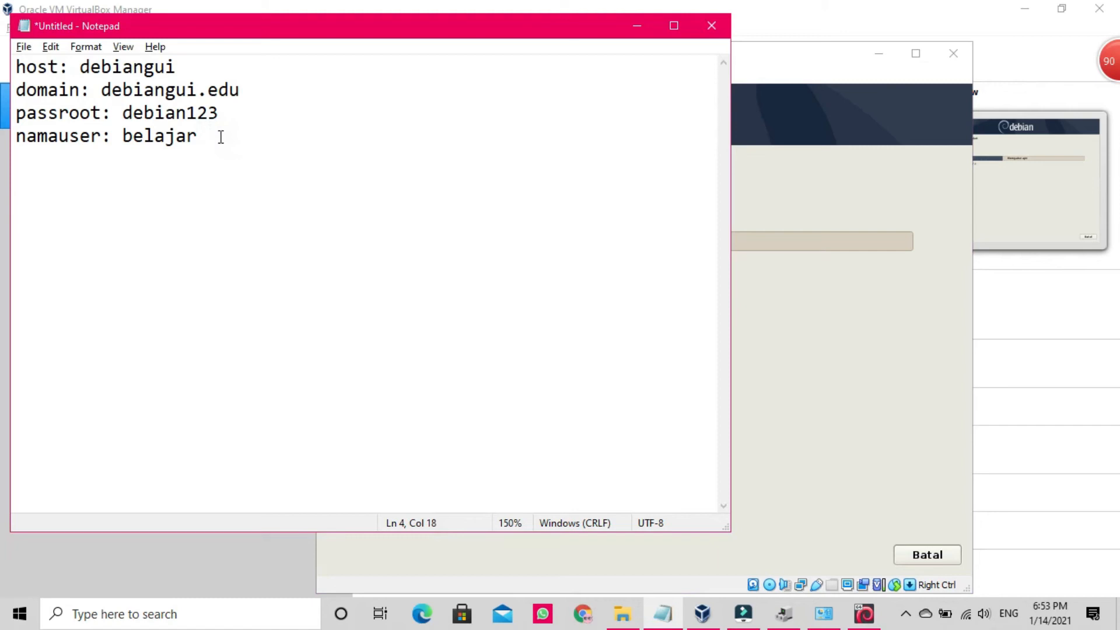
Step: Add a fifth 'passuser' line holding the account password to the notes, then minimize Notepad
key("Return")
type("passu")
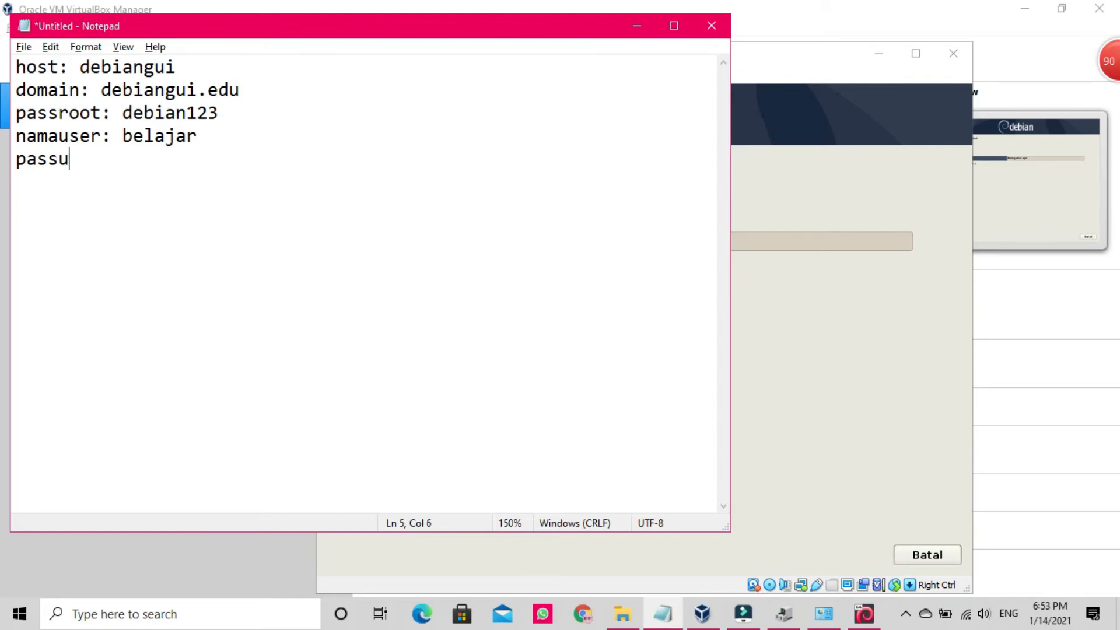
type("ser: belajar")
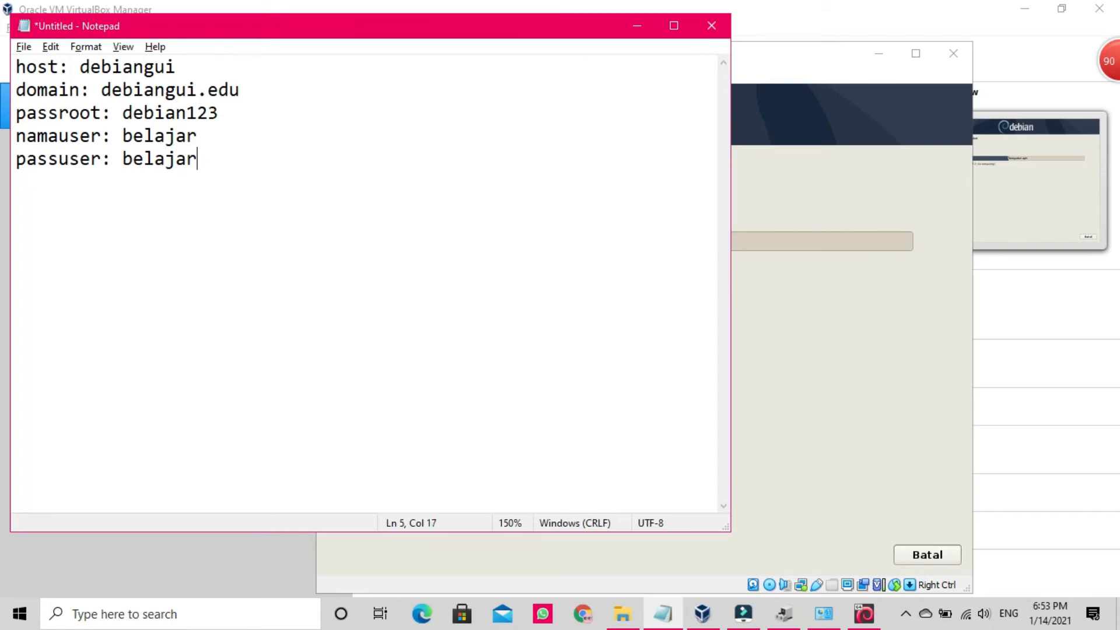
type("123")
left_click(636, 28)
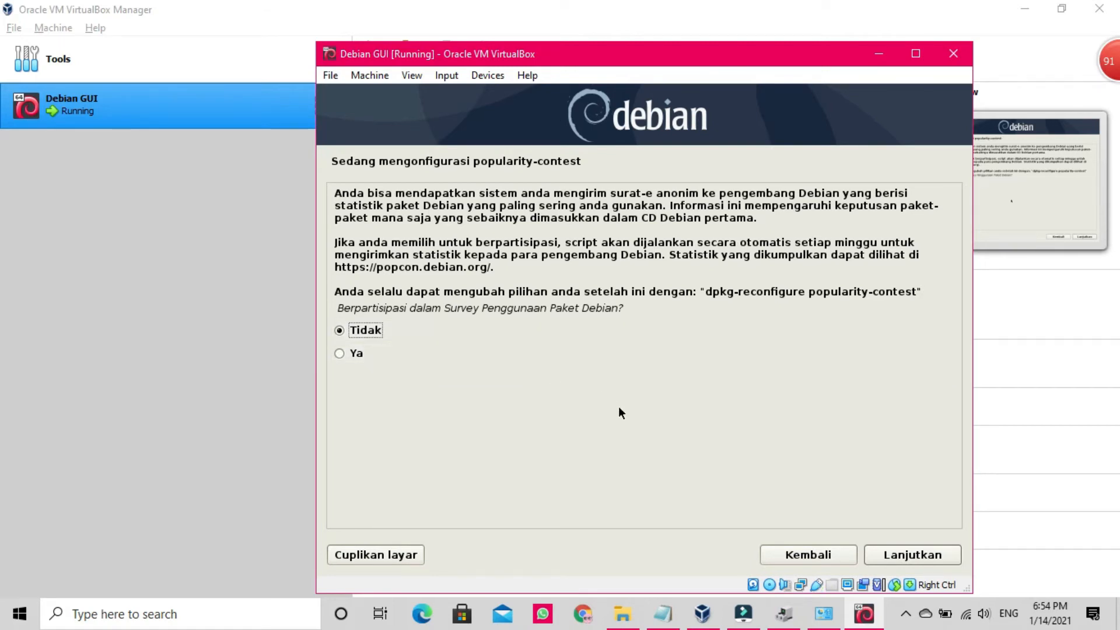
Step: Leave popularity-contest participation at Tidak and continue to the software selection page
left_click(919, 564)
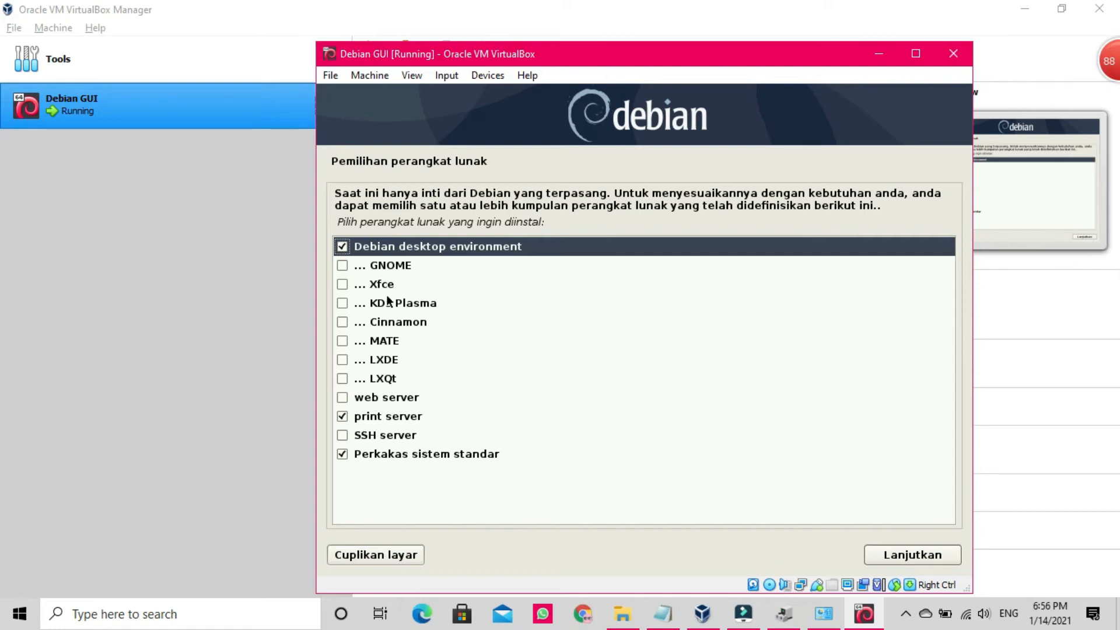
Step: Tick GNOME alongside the default selections and continue to install the chosen software
left_click(354, 268)
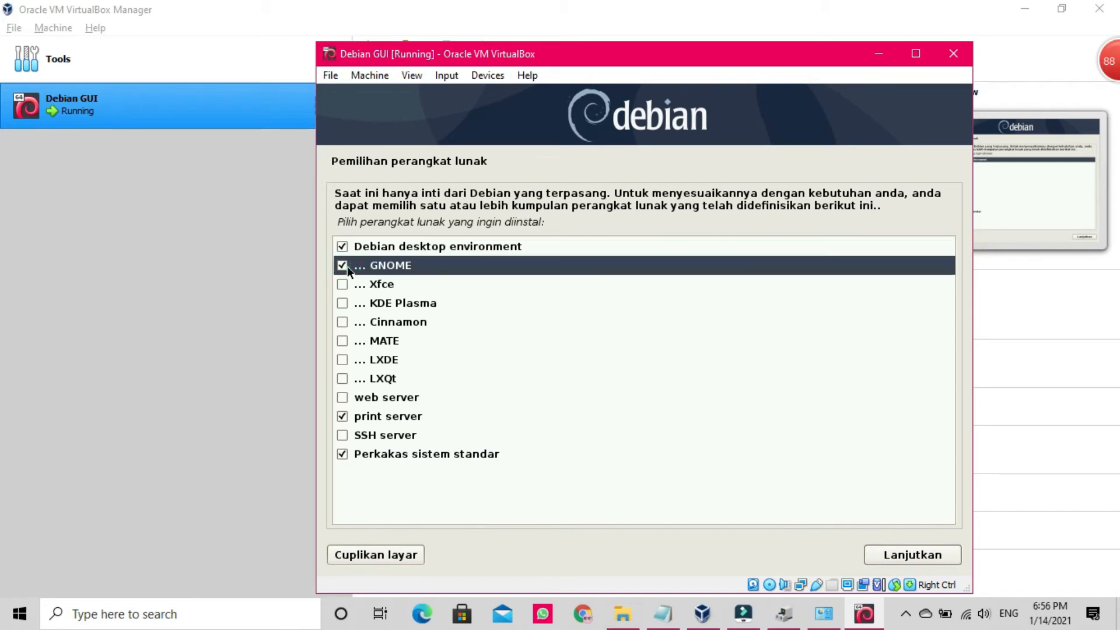
left_click(911, 559)
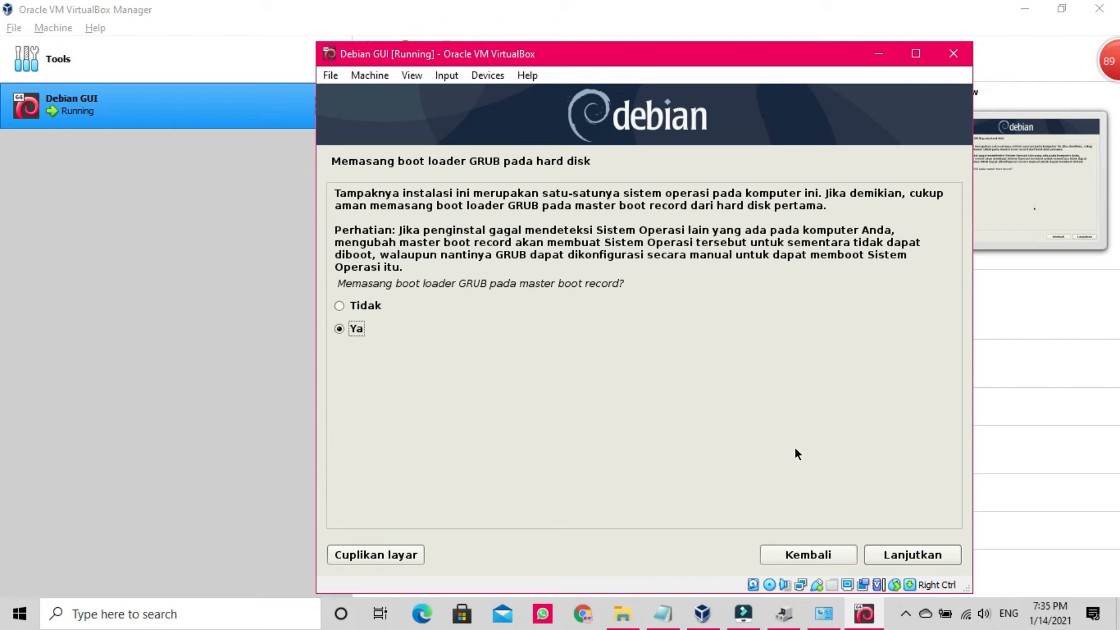
Step: Confirm GRUB on the master boot record and install it to /dev/sda
left_click(899, 553)
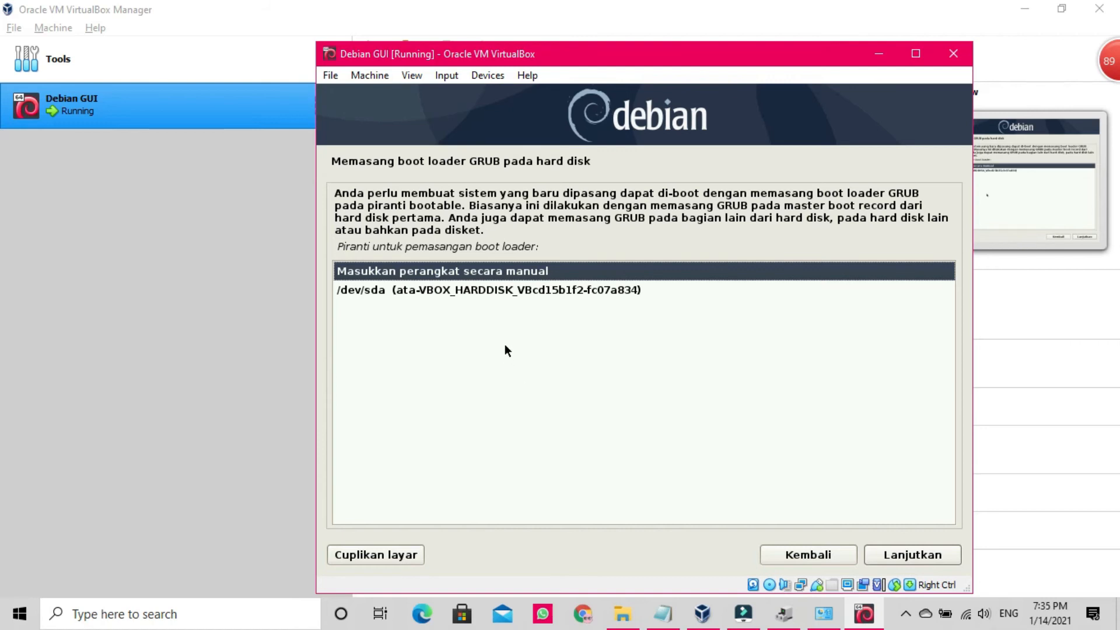
left_click(503, 290)
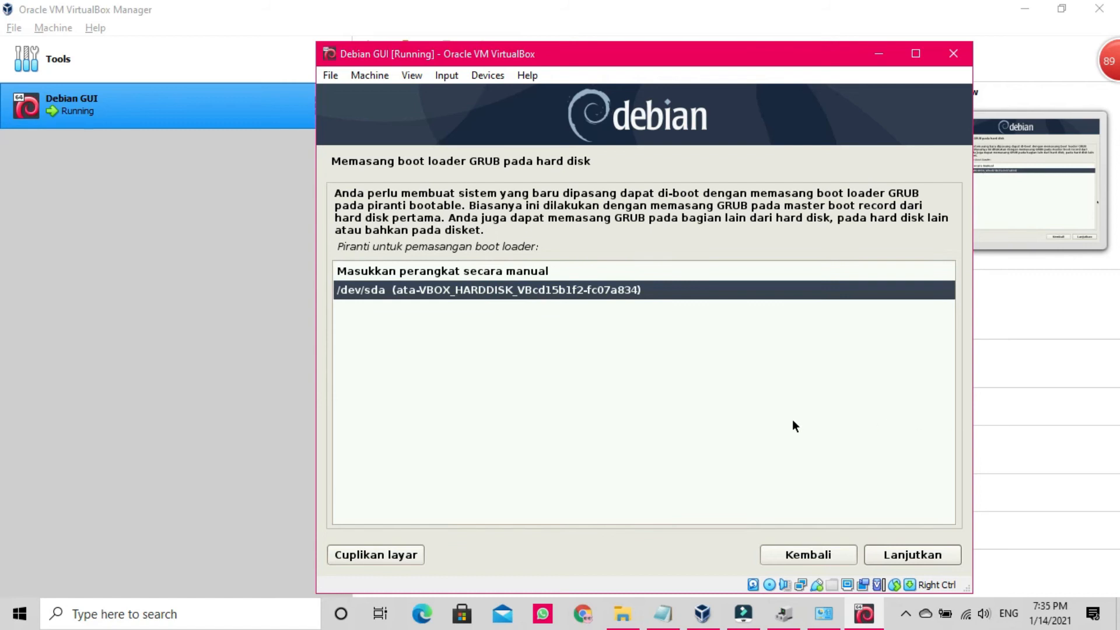
left_click(909, 562)
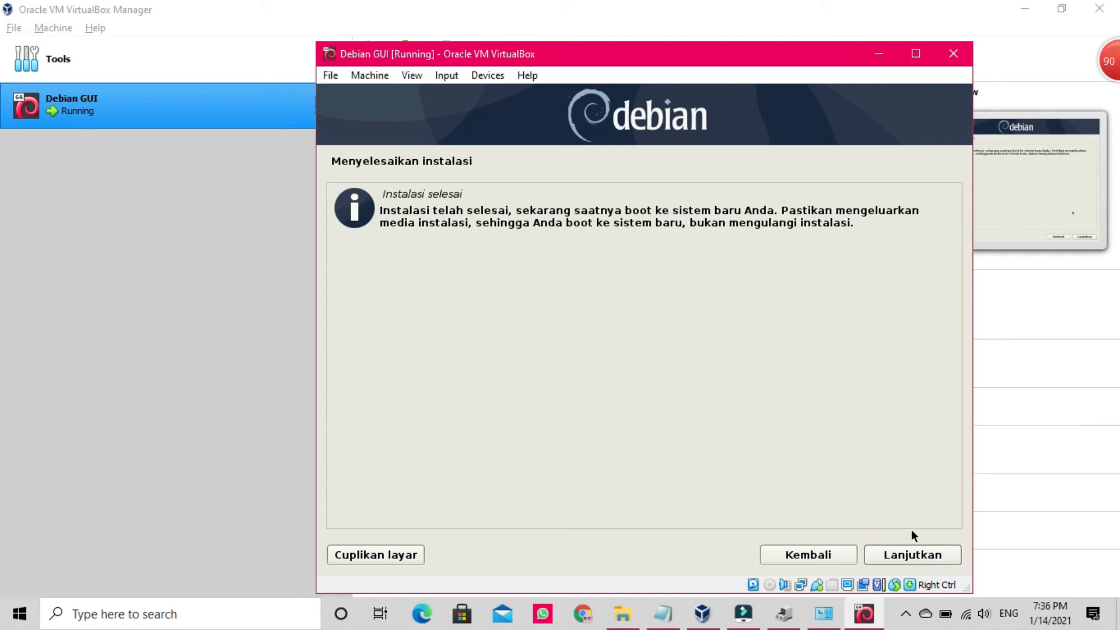
Step: Continue from the 'Instalasi selesai' screen so the VM reboots into the installed Debian
left_click(912, 558)
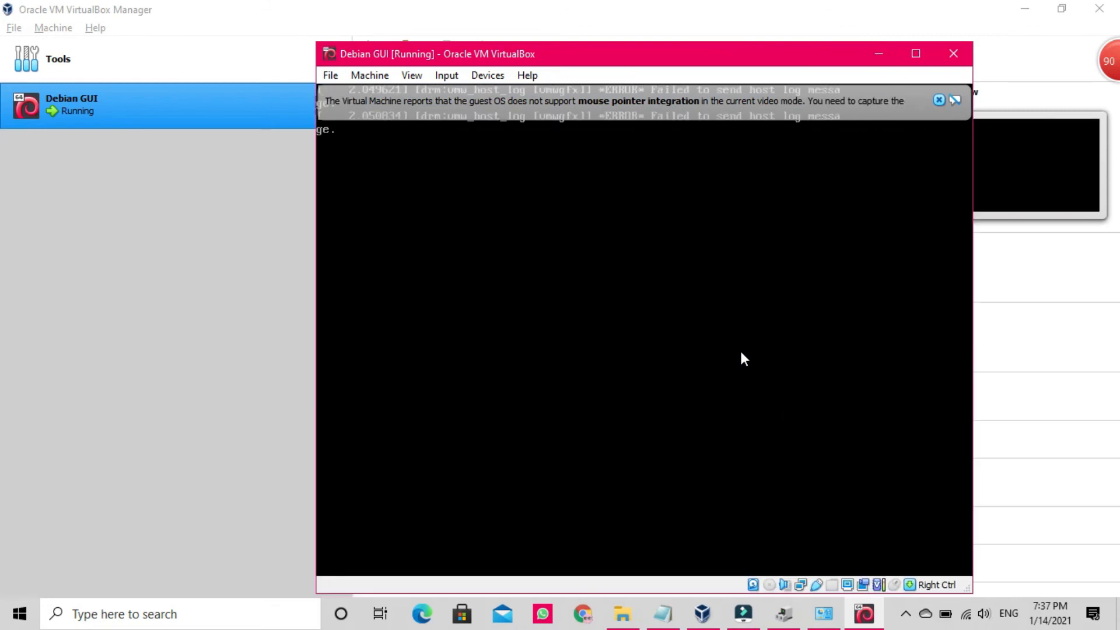
Step: Close the mouse pointer integration notice while Debian boots to the GNOME login screen
left_click(939, 100)
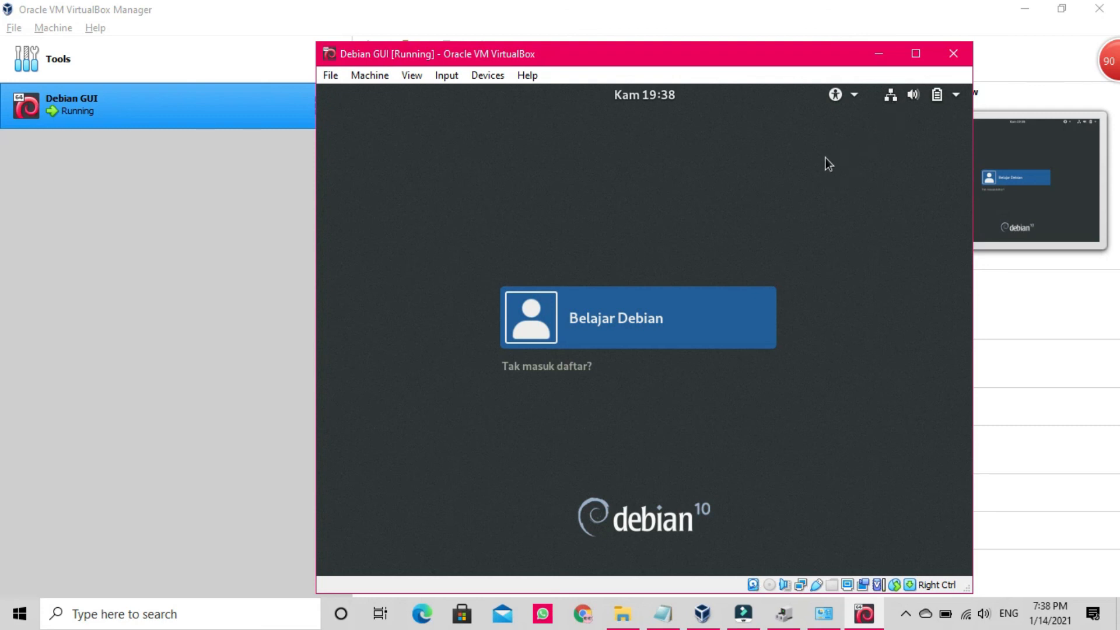
Step: Select the Belajar Debian account, check its password in Notepad, and enter the password
left_click(613, 324)
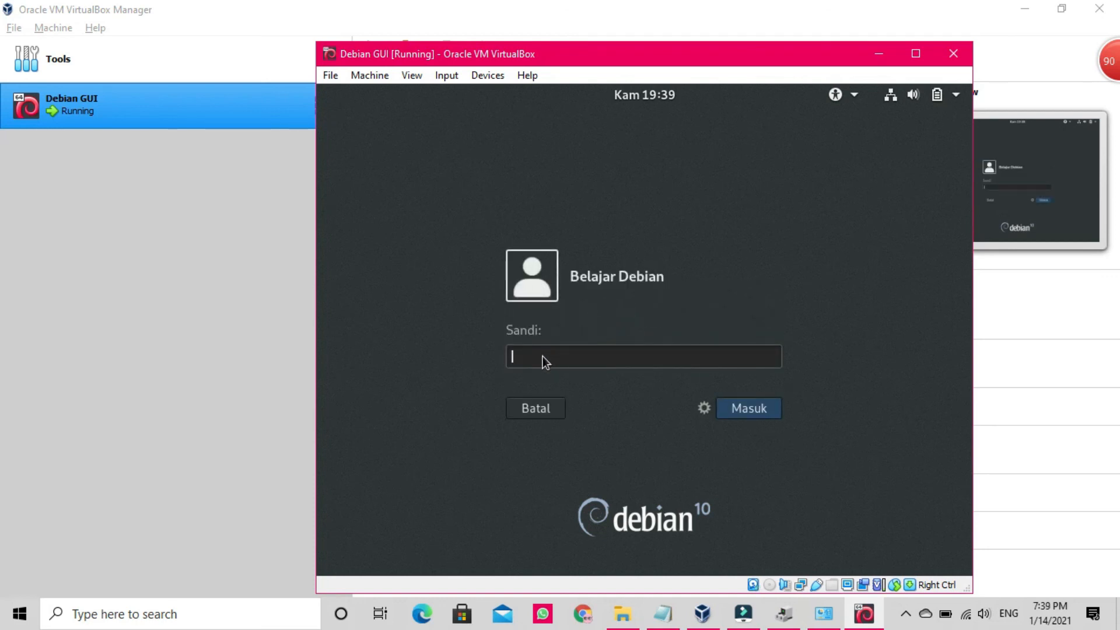
left_click(664, 613)
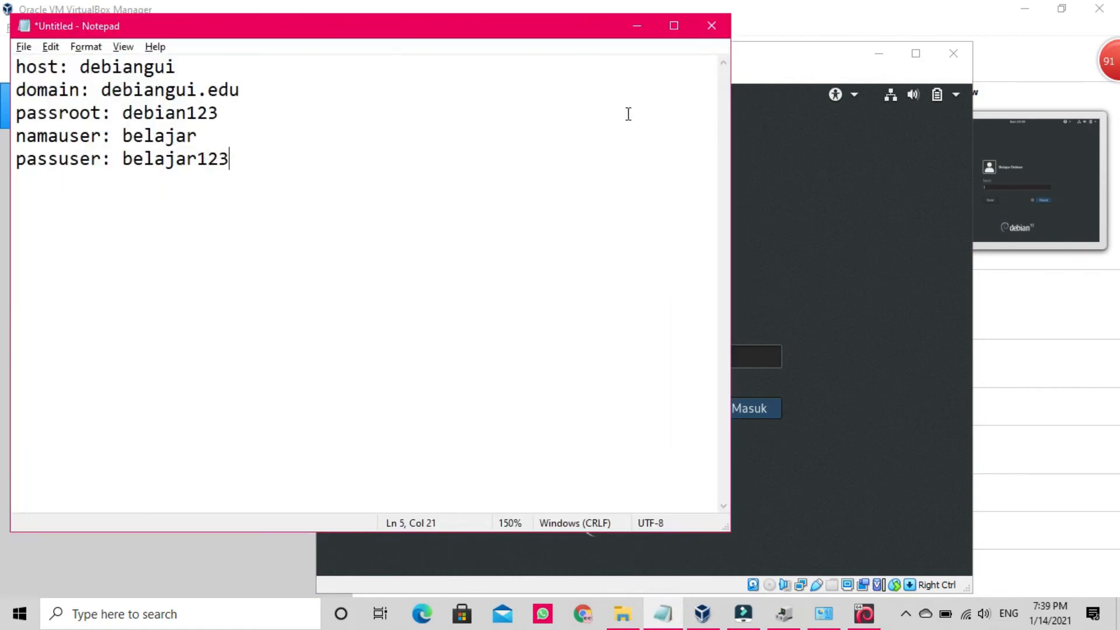
left_click(638, 25)
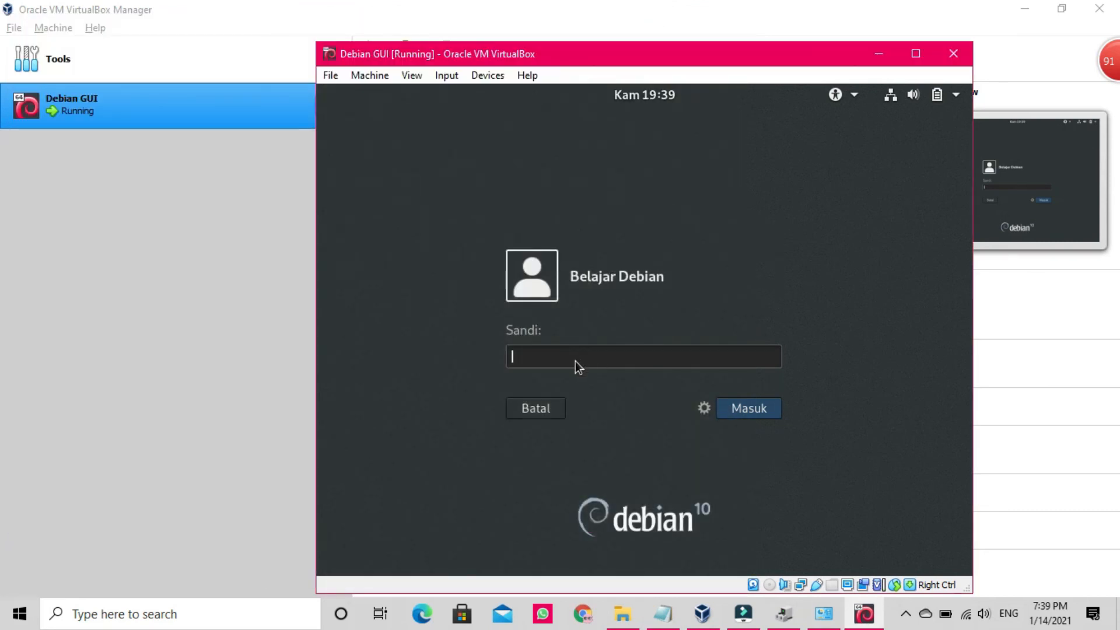
type("**********")
Step: Sign in with Masuk, then open the Aktivitas overview and its search box before closing it
left_click(743, 414)
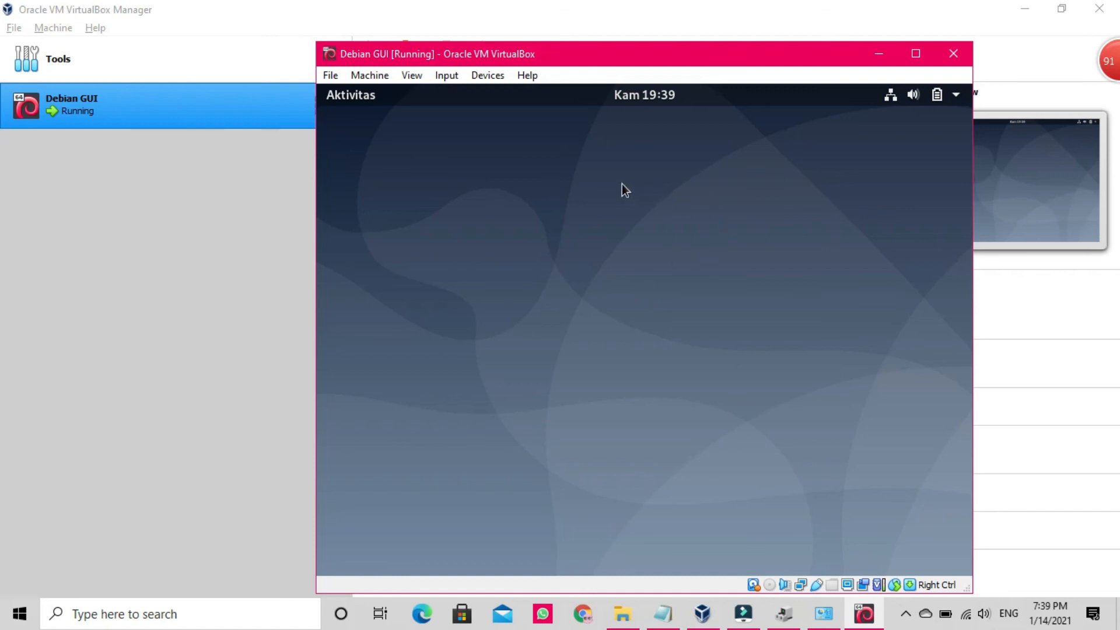
left_click(350, 99)
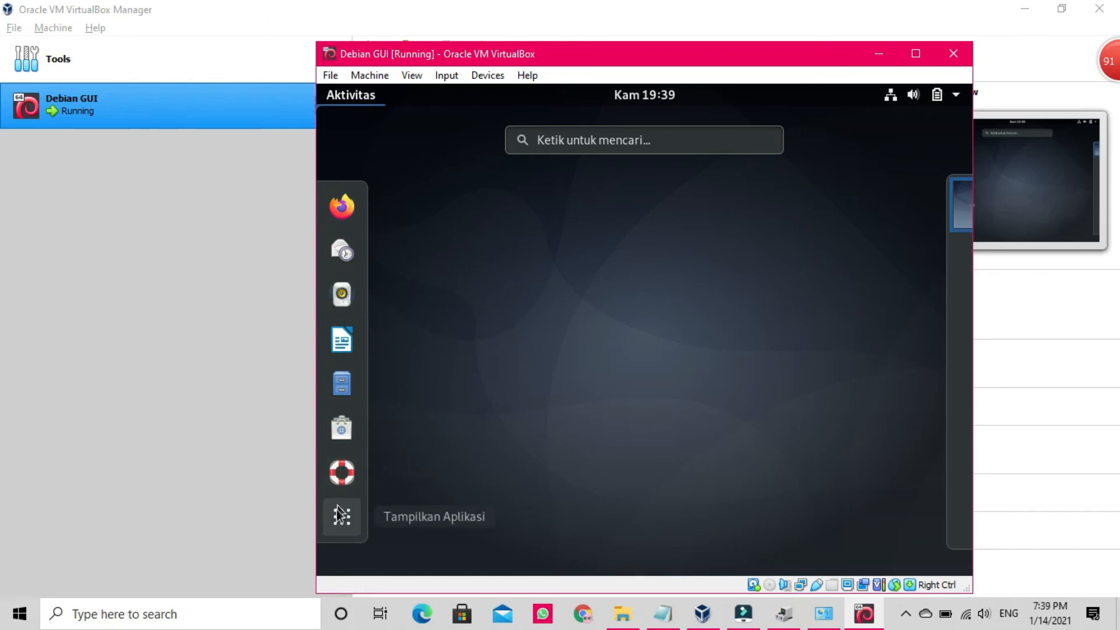
left_click(556, 144)
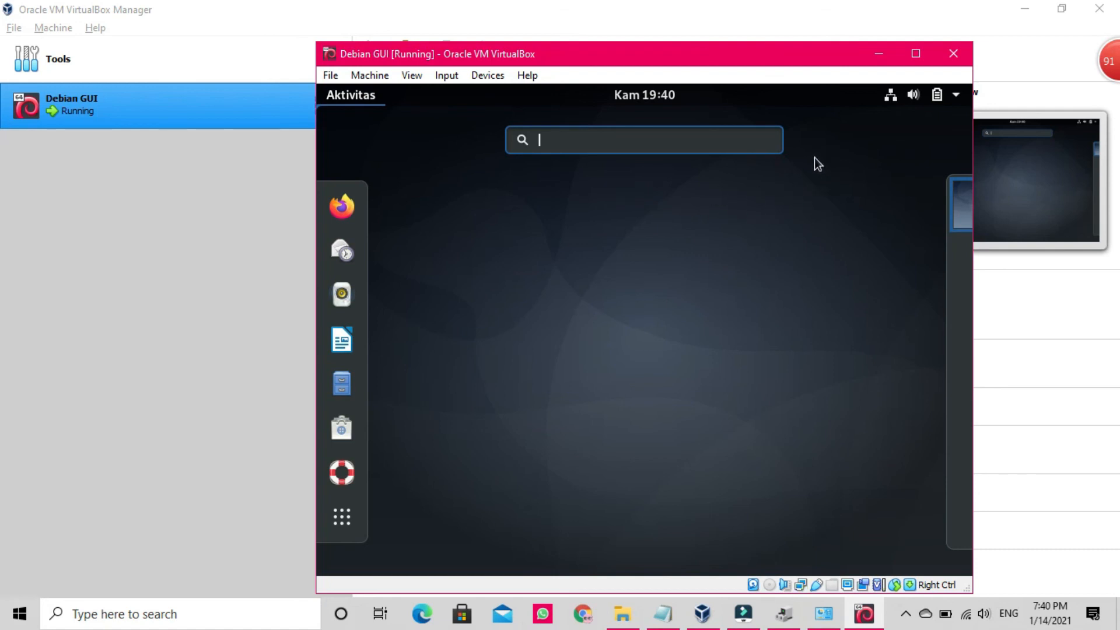
left_click(800, 177)
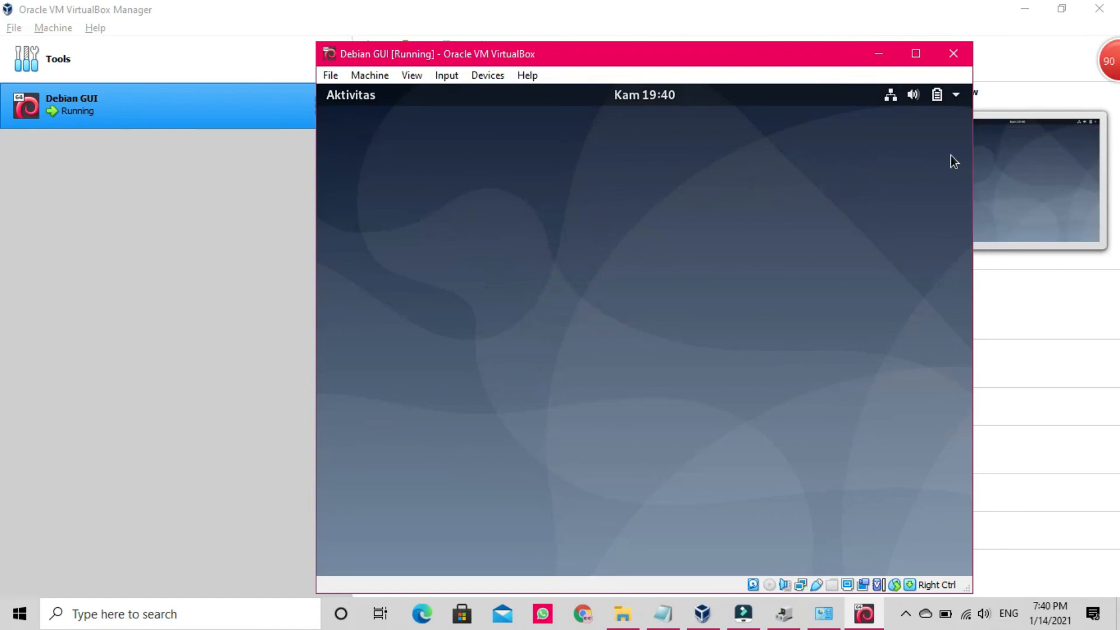
Step: Power off Debian from the GNOME system menu, confirming with Matikan
left_click(956, 96)
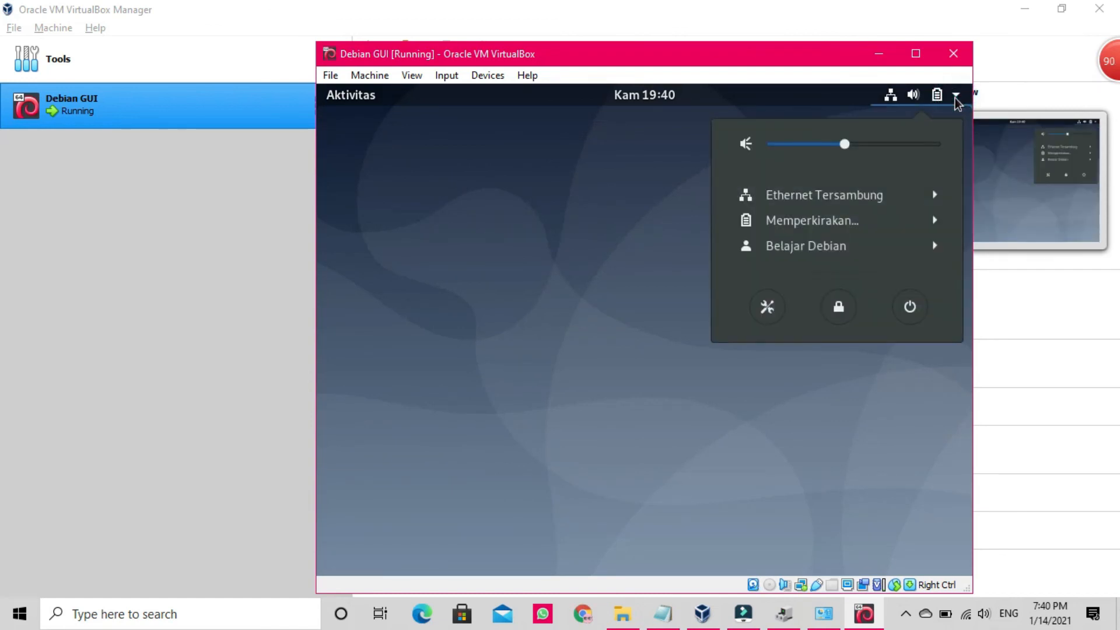
left_click(910, 312)
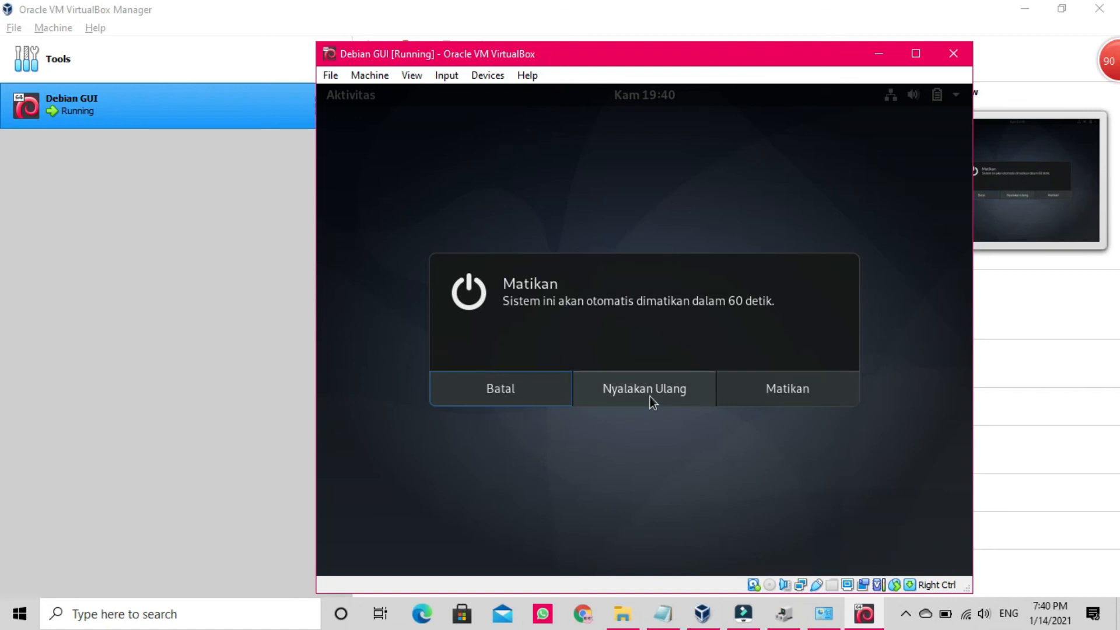
left_click(785, 390)
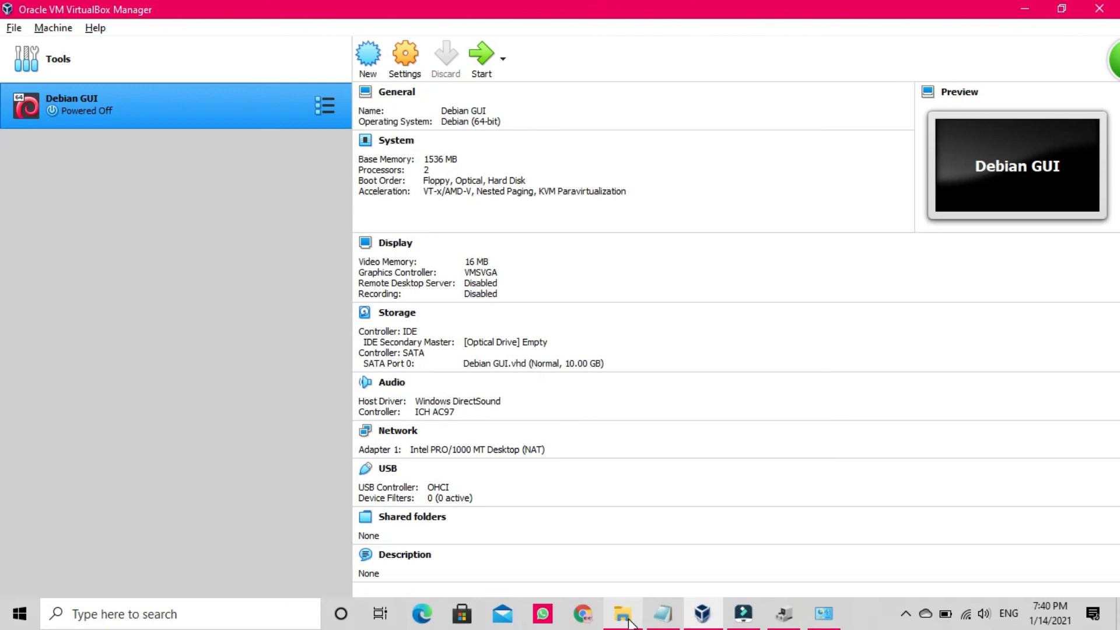
Step: Bring up the D:\VHD Linux\Debian GUI folder showing the 5,762,453 KB virtual disk
mouse_move(631, 623)
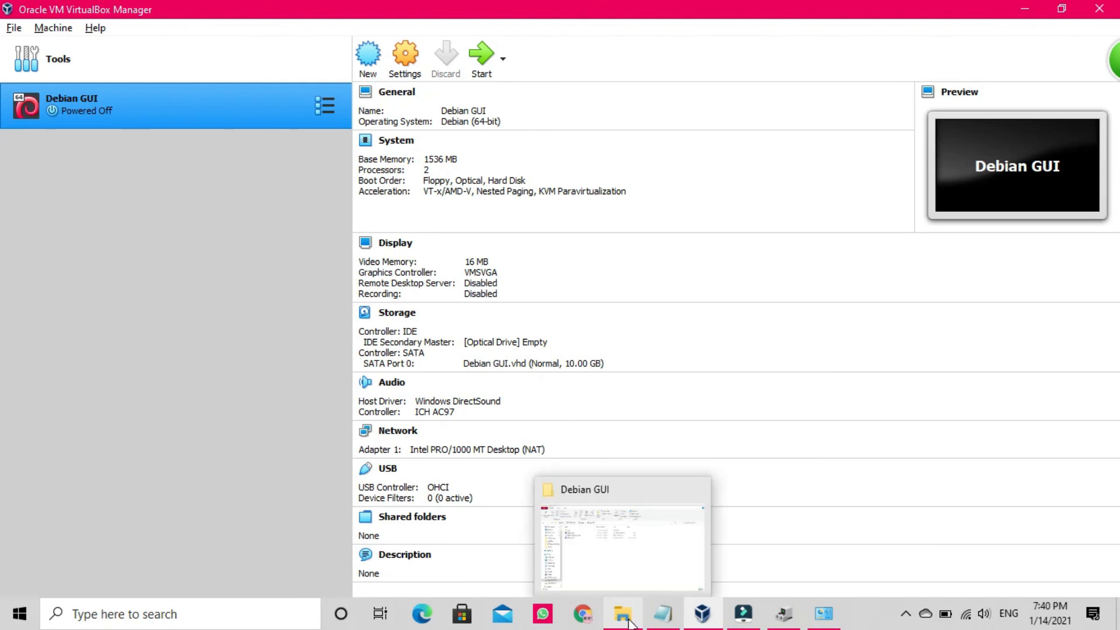
left_click(630, 623)
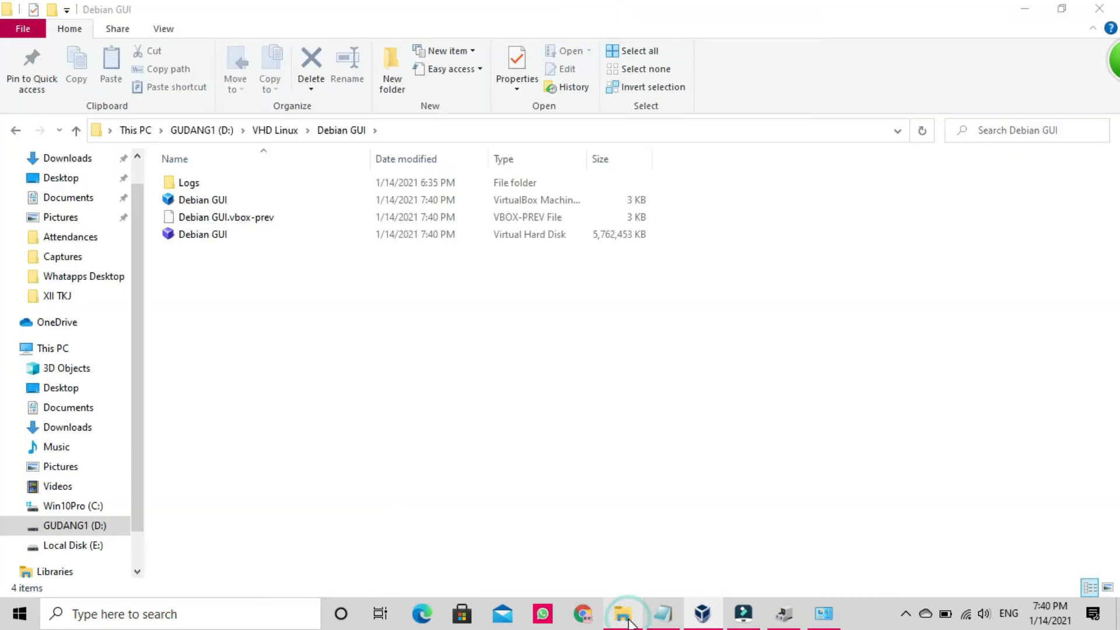